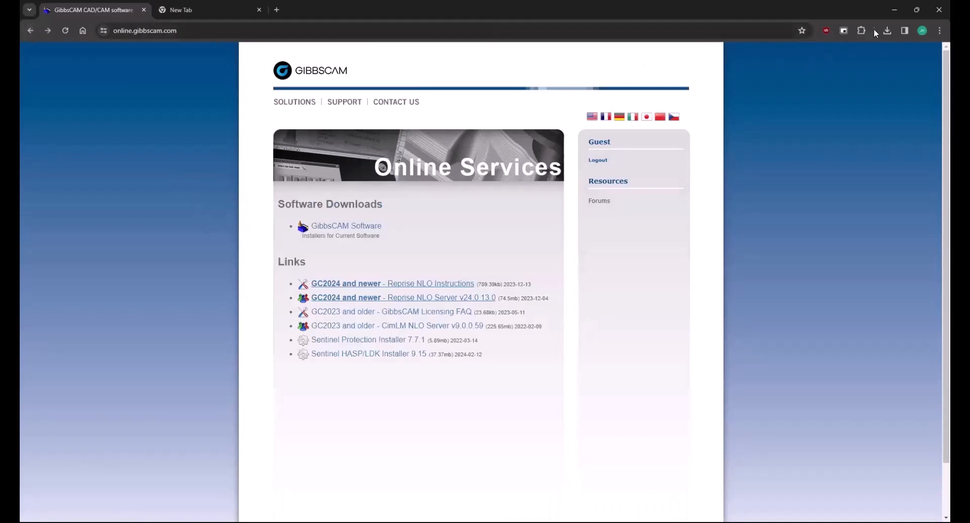
- Minimize the browser to reveal the desktop with the GibbsCAM NLO Server 2024 shortcuts
left_click(895, 10)
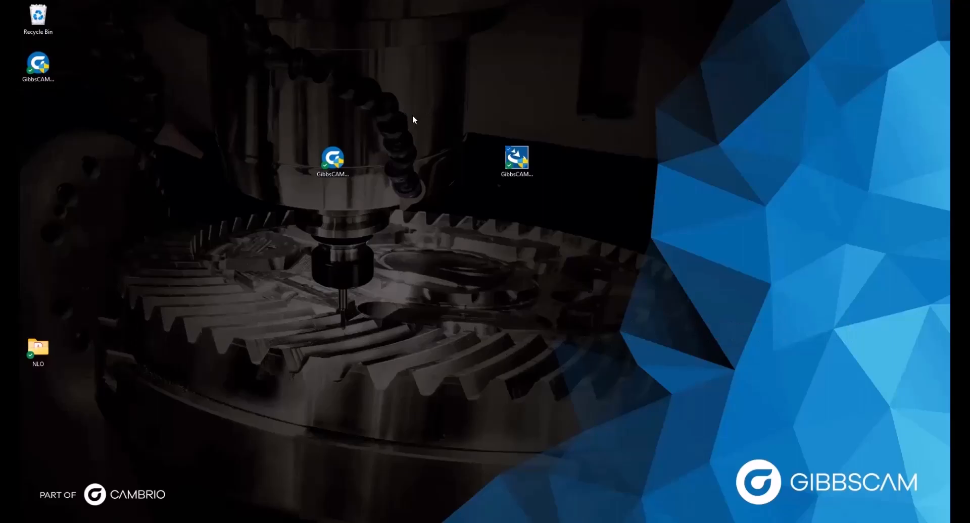
- Run the NLO Server installer as administrator in English, accept the license, and install to the default folder
right_click(524, 161)
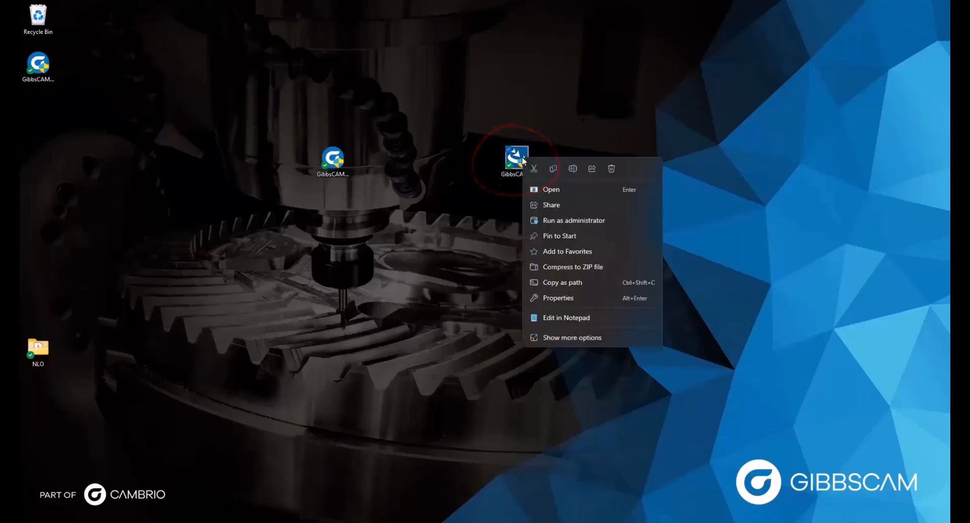
left_click(567, 222)
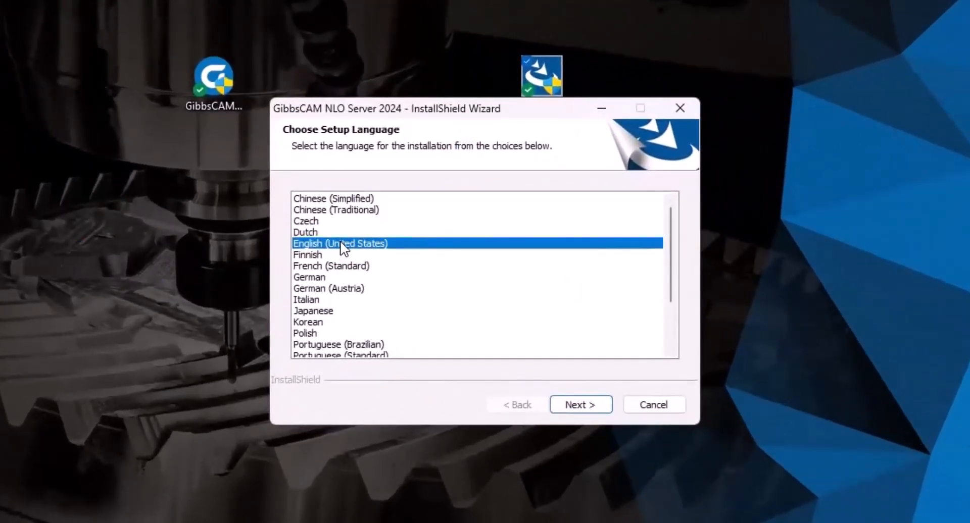
left_click(573, 406)
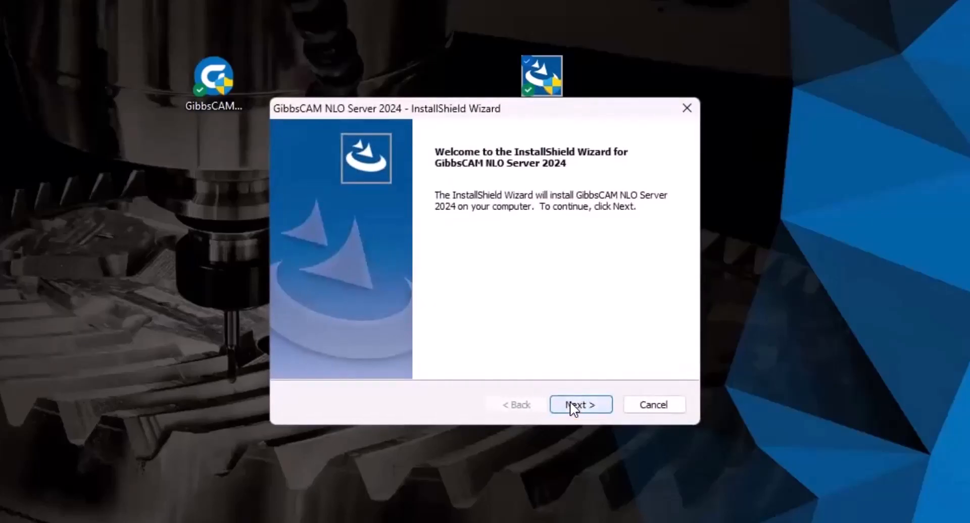
left_click(573, 406)
left_click(341, 339)
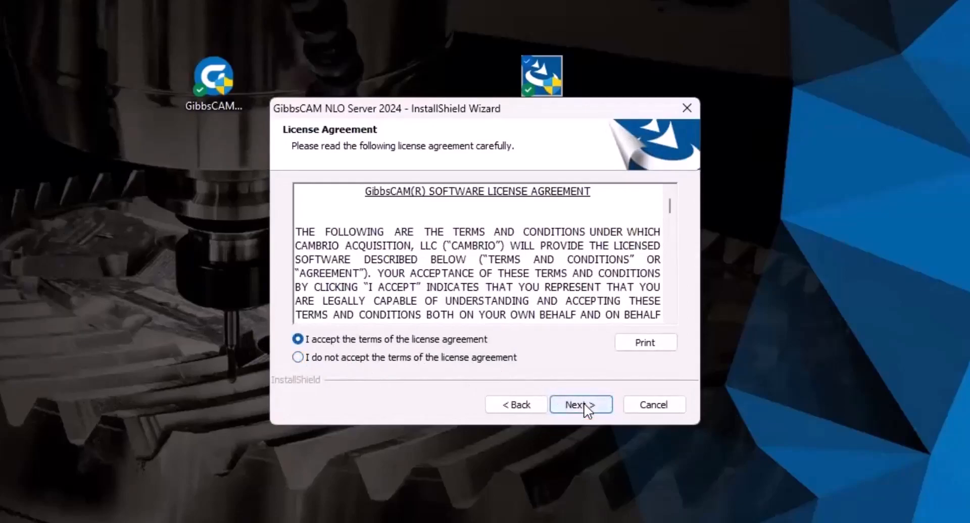
left_click(584, 404)
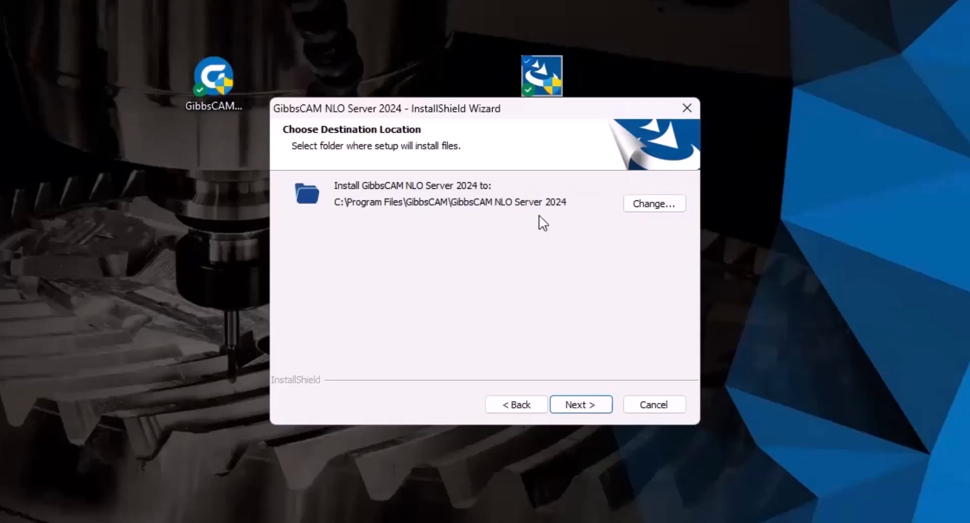
left_click(578, 407)
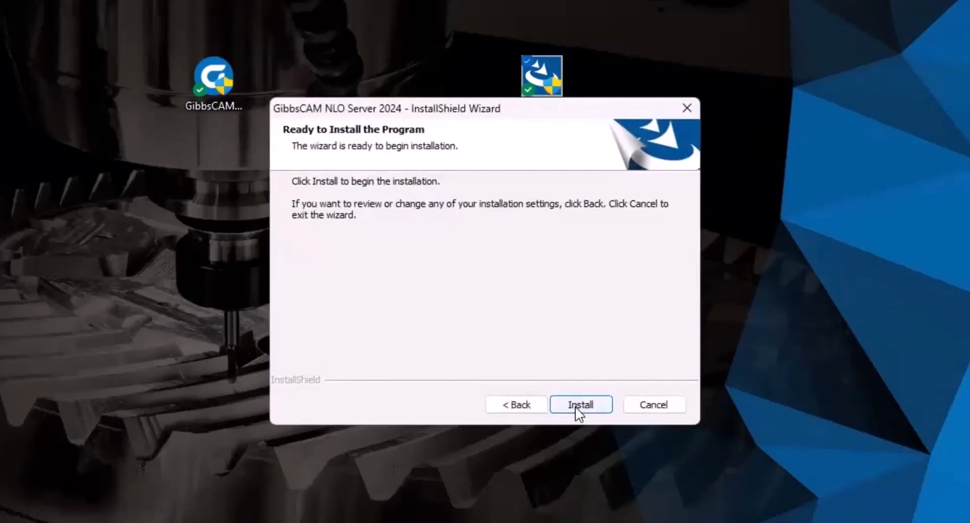
left_click(579, 405)
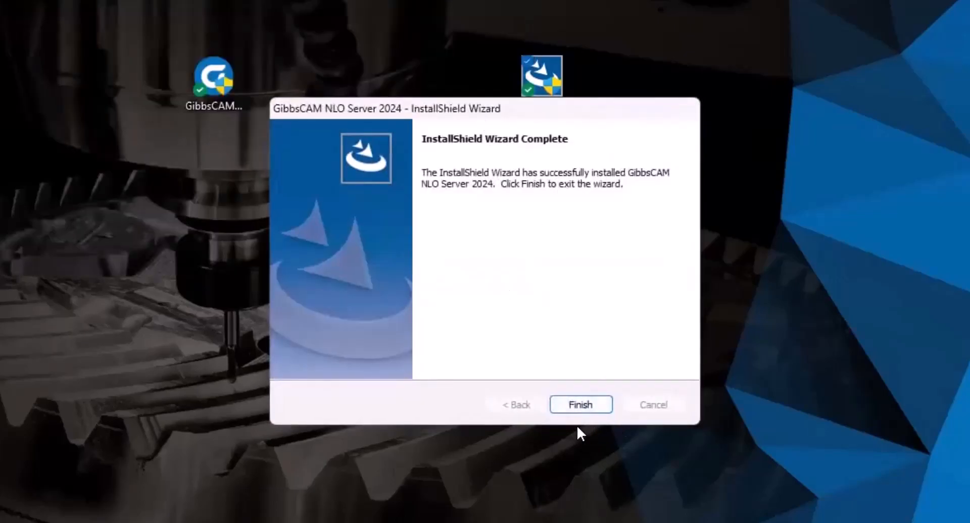
left_click(582, 406)
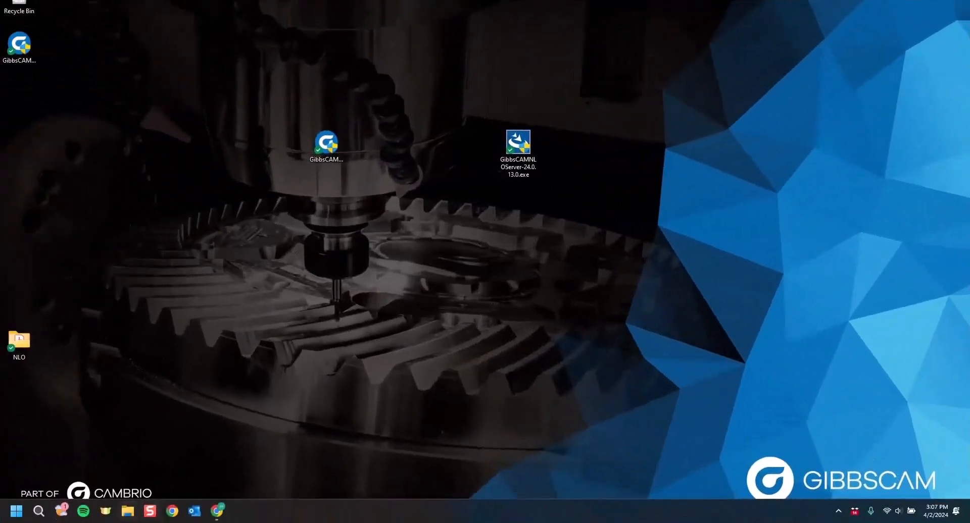
- Open a new File Explorer window on its Home page
left_click(128, 512)
scroll(290, 240, "down", 6)
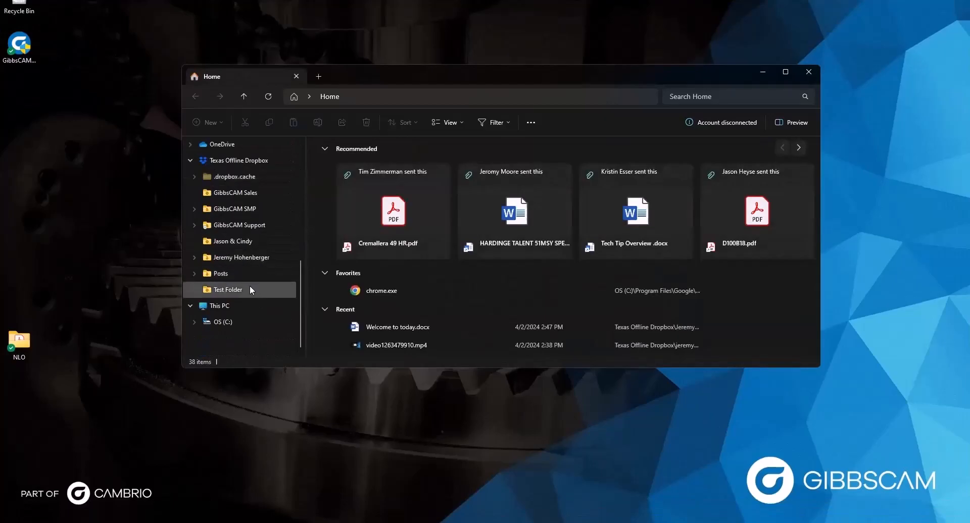
- Browse to C:\Program Files\GibbsCAM\GibbsCAM NLO Server 2024 in File Explorer
left_click(227, 323)
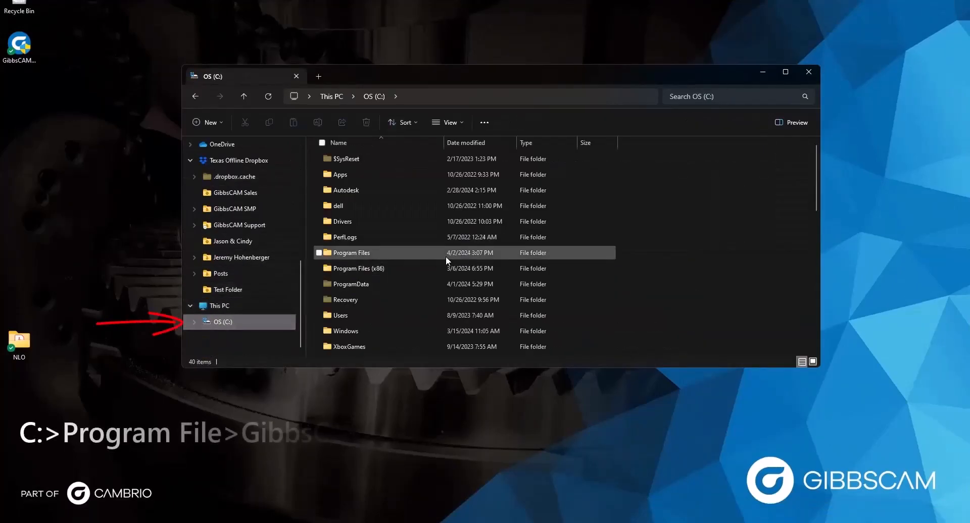
double_click(358, 254)
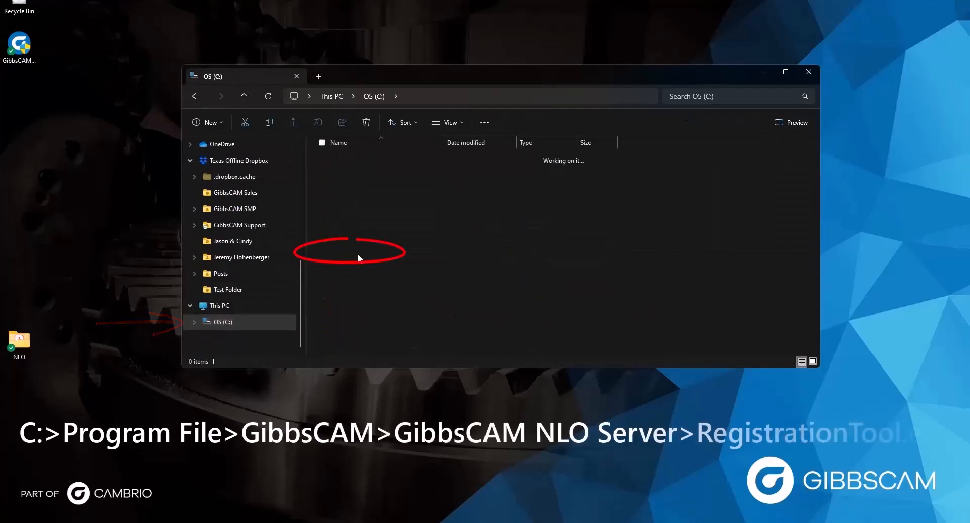
scroll(354, 303, "down", 2)
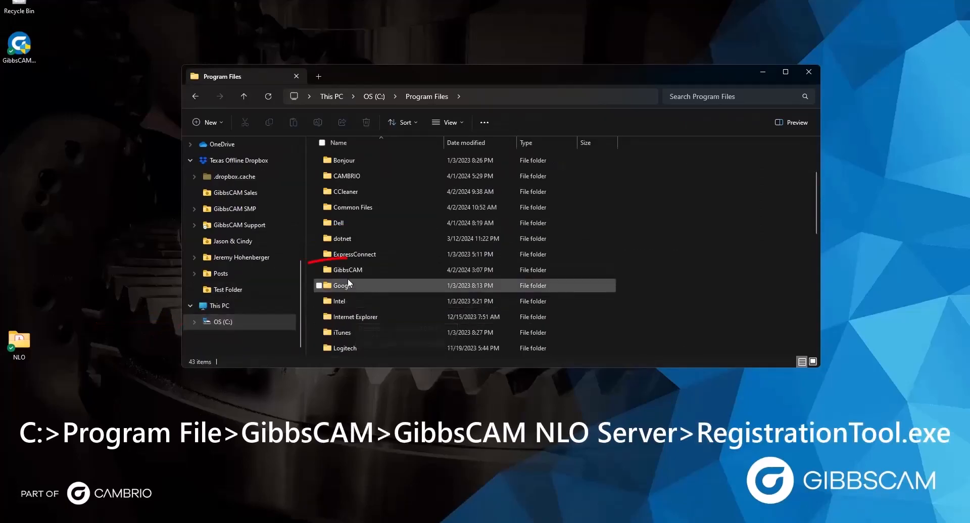
double_click(349, 269)
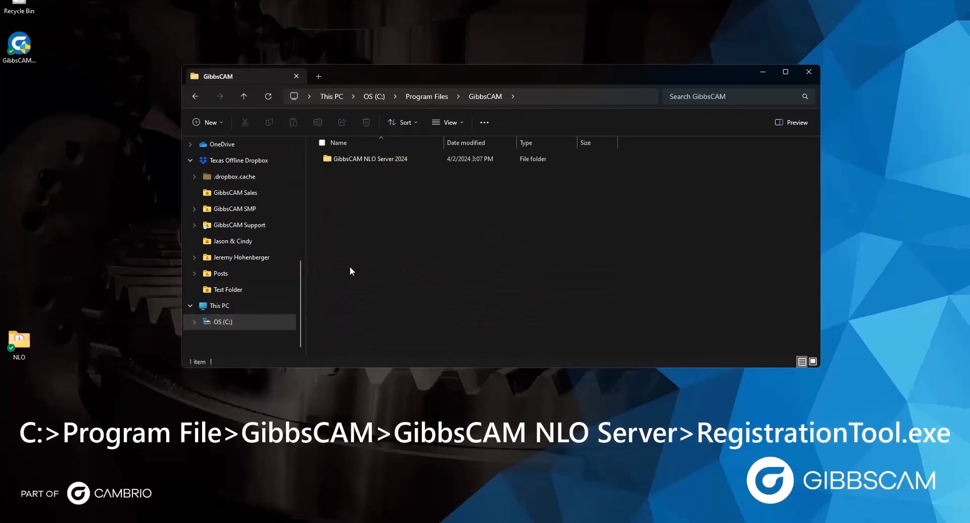
double_click(352, 158)
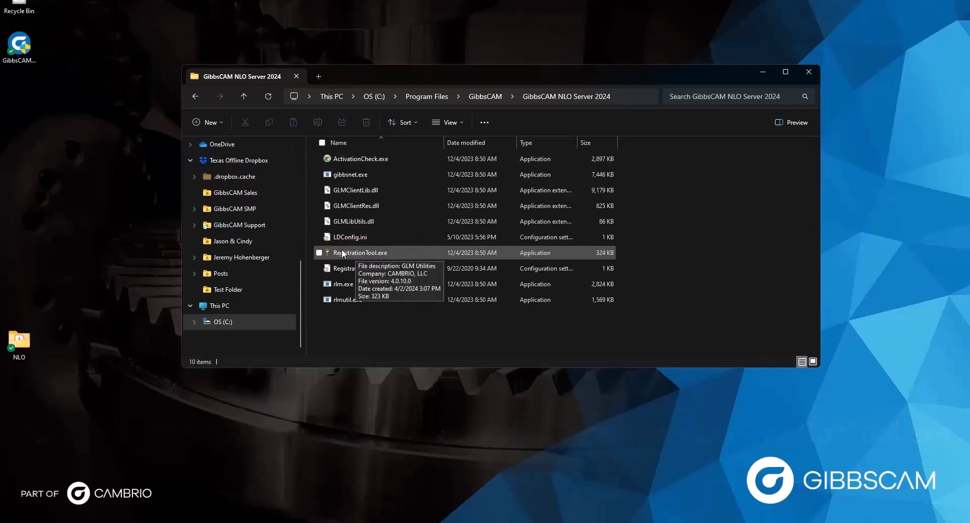
- Launch RegistrationTool.exe as administrator to open the GibbsCAM Licensing Utility
right_click(342, 251)
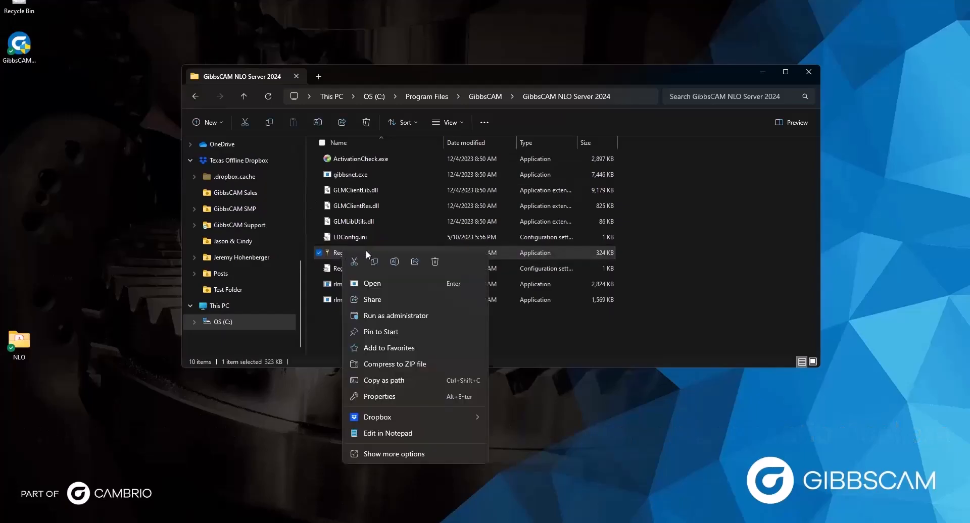
left_click(395, 316)
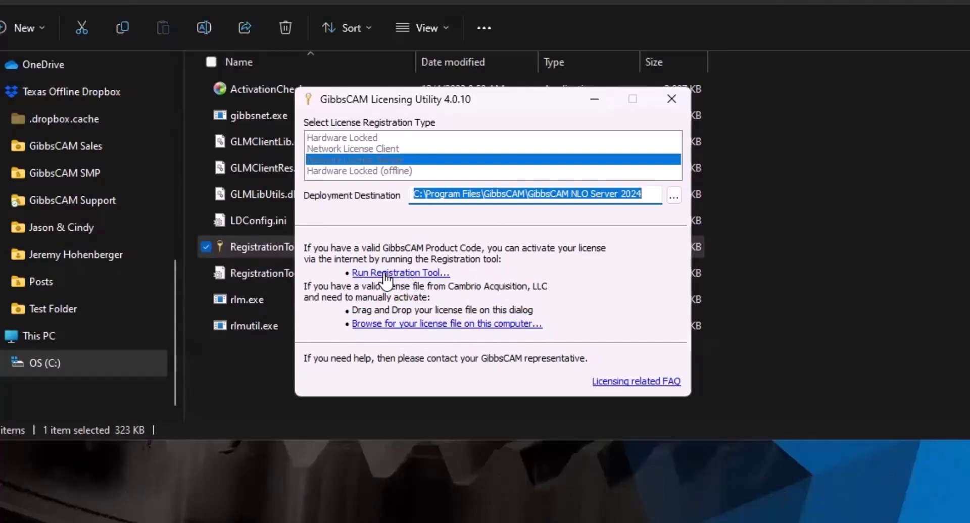
- Register the product code online to deploy license-30479-62.lic to the NLO Server folder
left_click(423, 273)
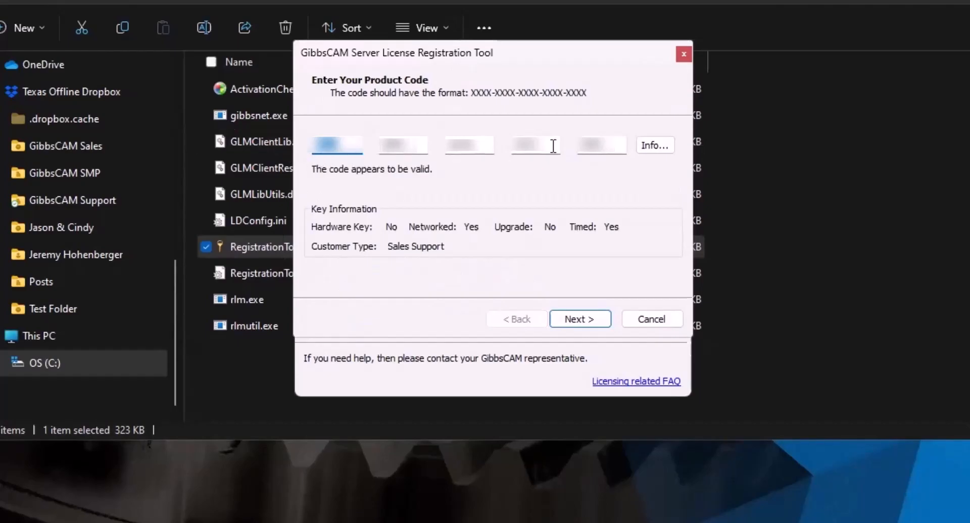
left_click(587, 322)
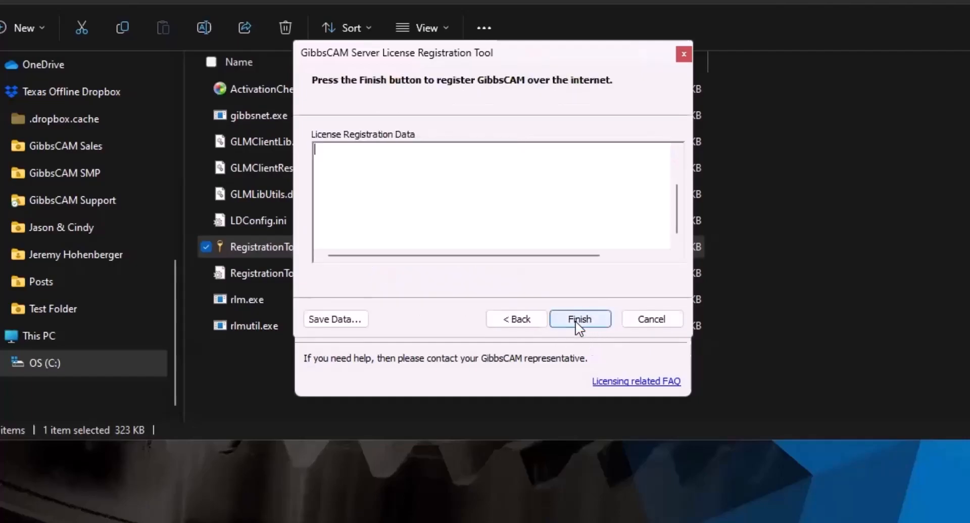
left_click(581, 319)
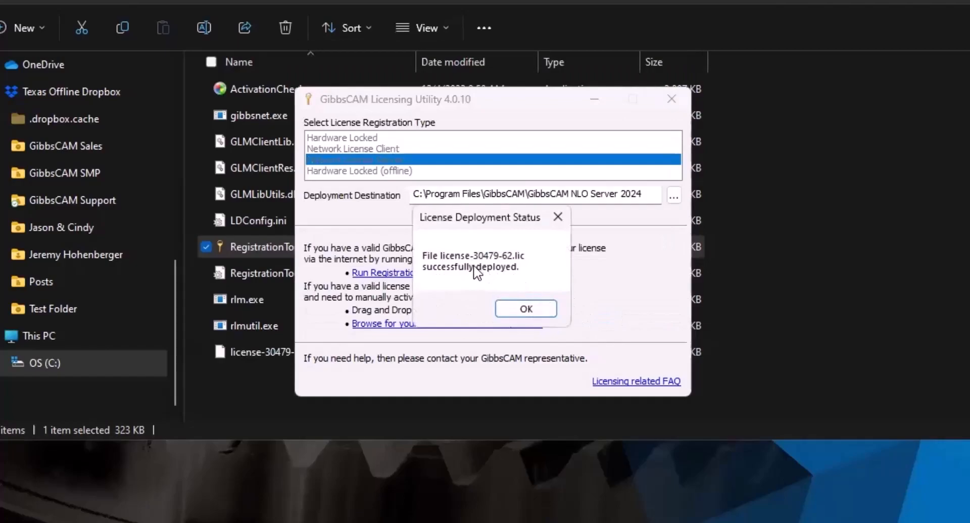
left_click(520, 309)
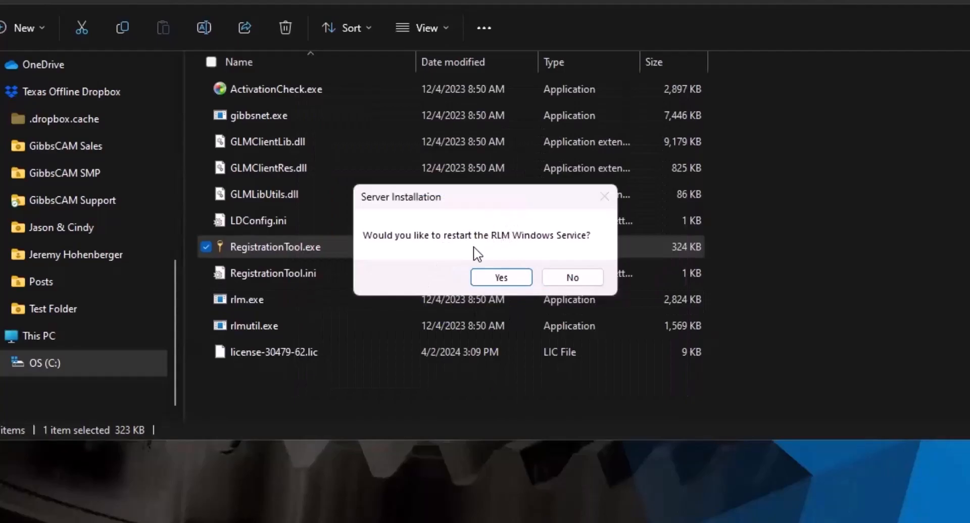
- Accept restarting the RLM Windows Service after the license deployment
left_click(501, 279)
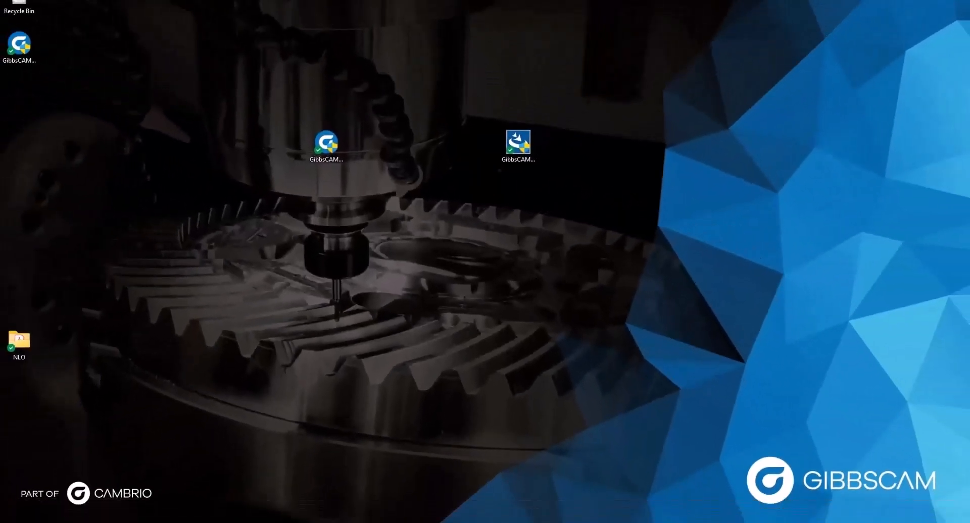
left_click(38, 511)
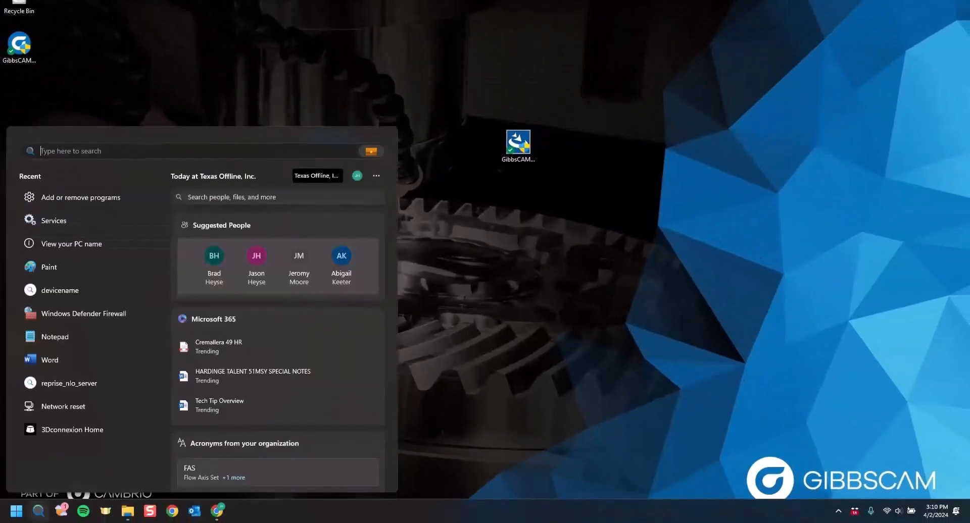
type("services")
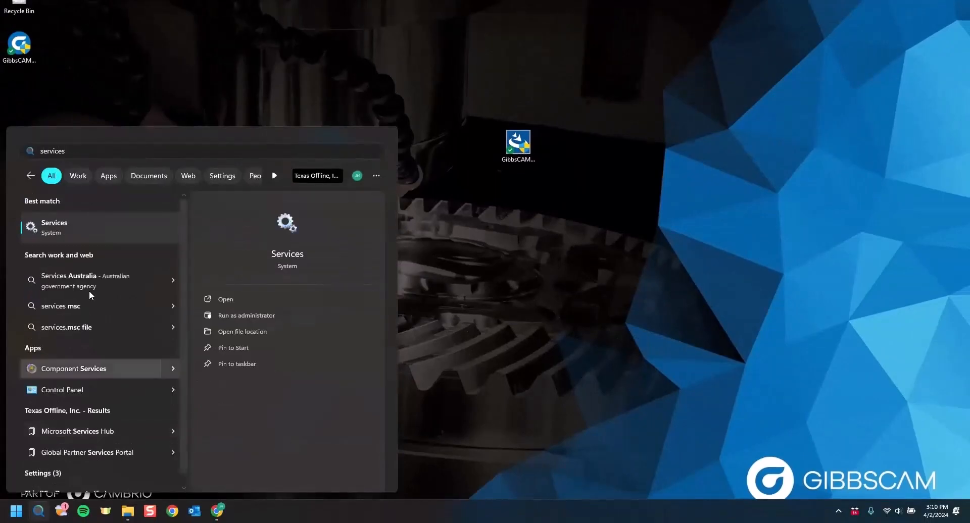
left_click(109, 223)
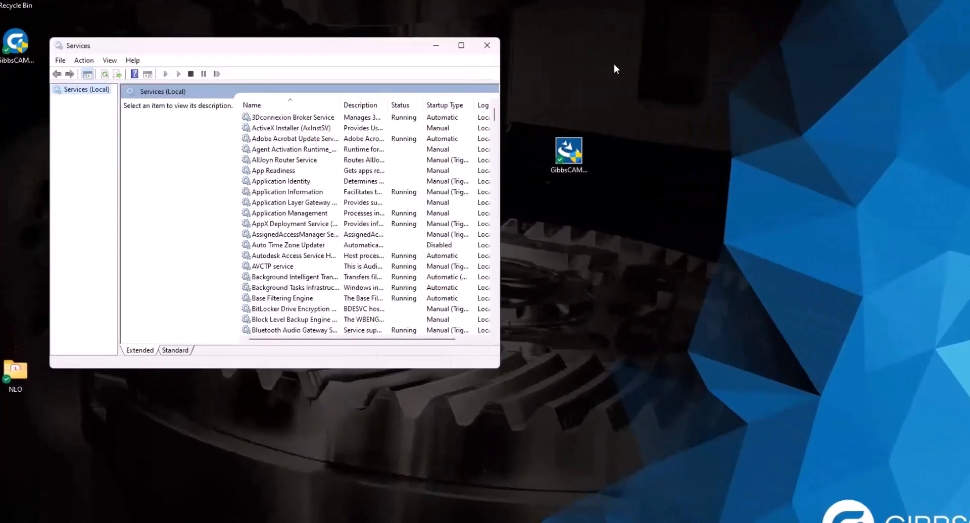
scroll(263, 158, "down", 15)
scroll(368, 207, "down", 20)
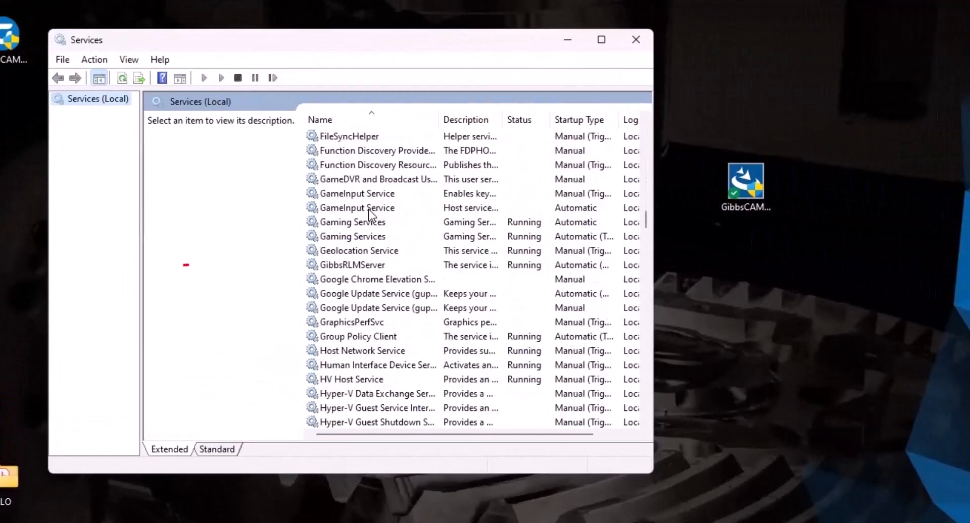
left_click(349, 266)
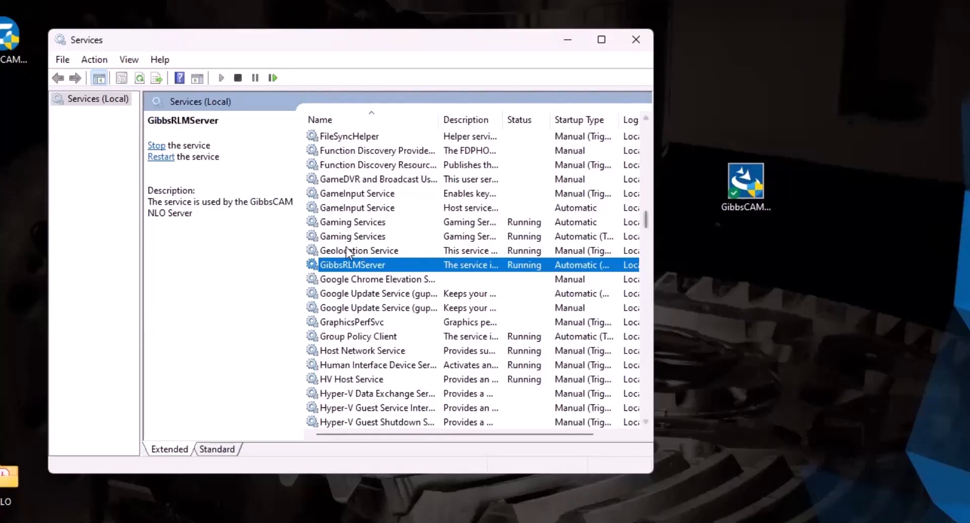
left_click(637, 40)
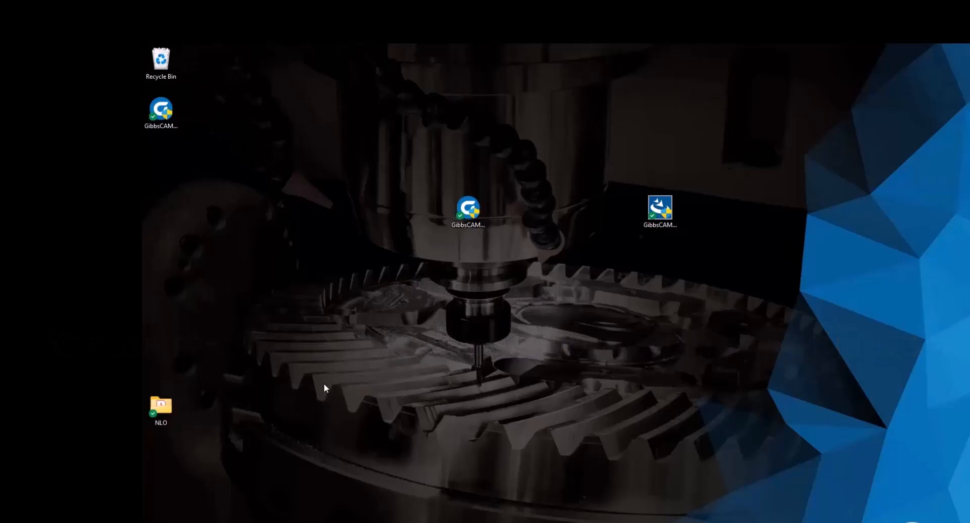
- Search 'device name', copy the PC's device name from Settings, and close Settings
key("super+s")
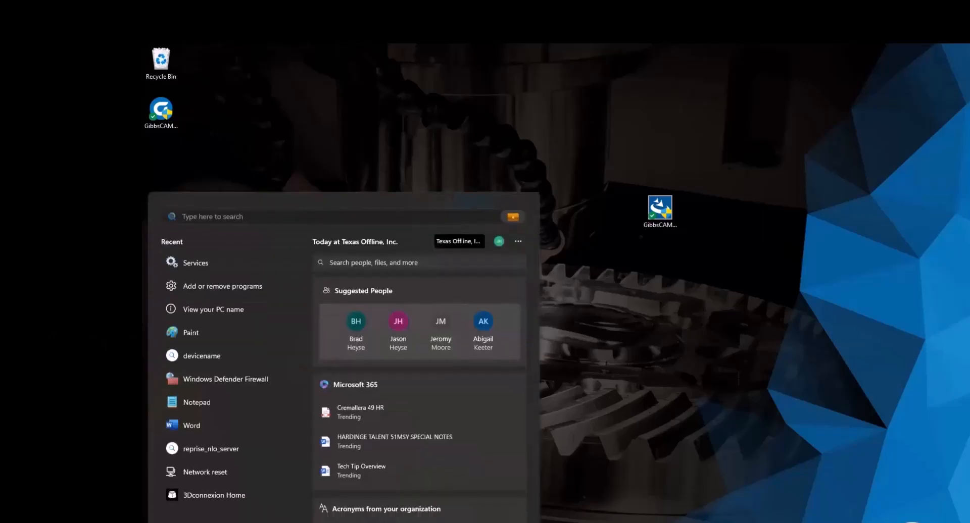
type("device name")
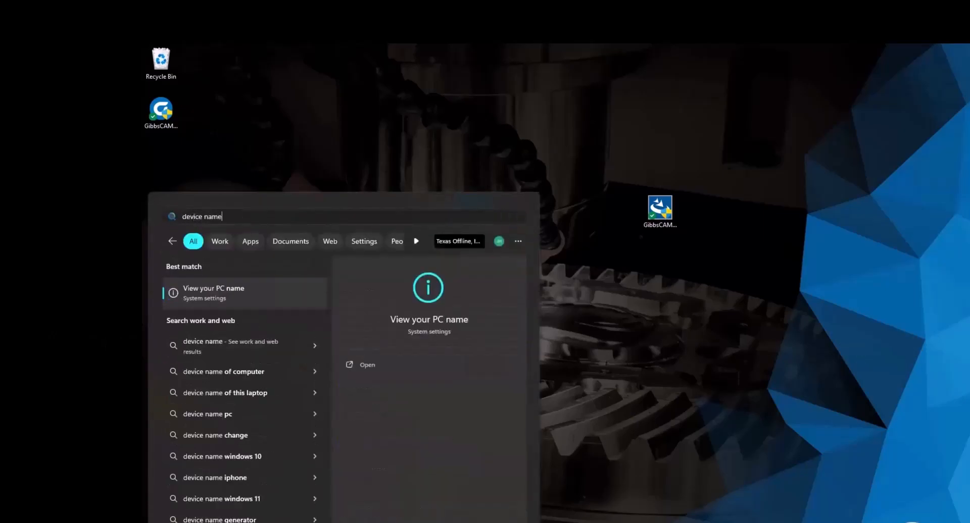
key("Return")
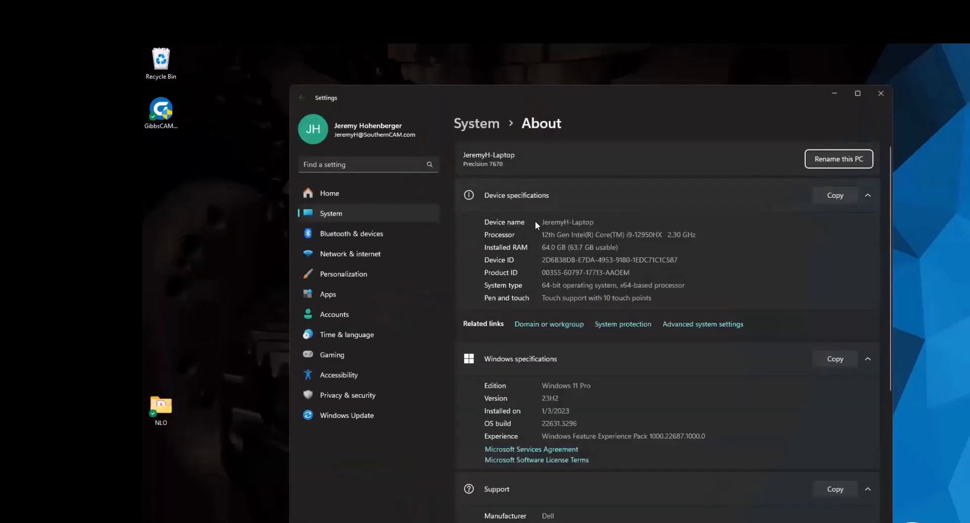
left_click_drag(594, 222, 541, 221)
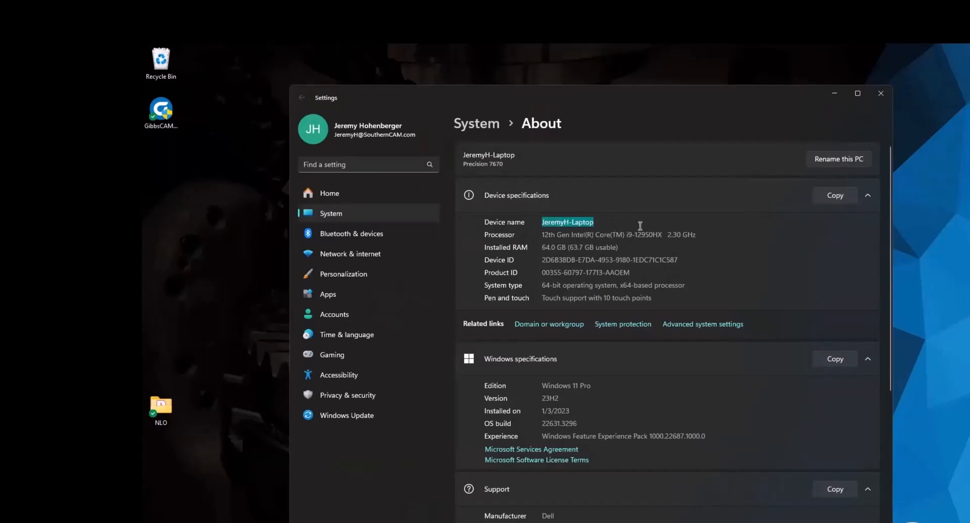
left_click(881, 95)
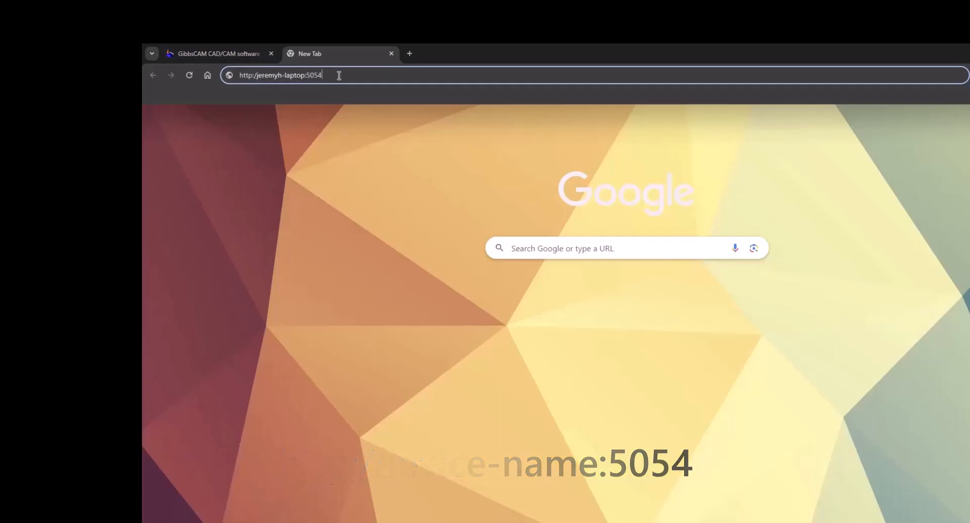
- Load the port 5054 admin page and log in with the default administrator username and password
key("Return")
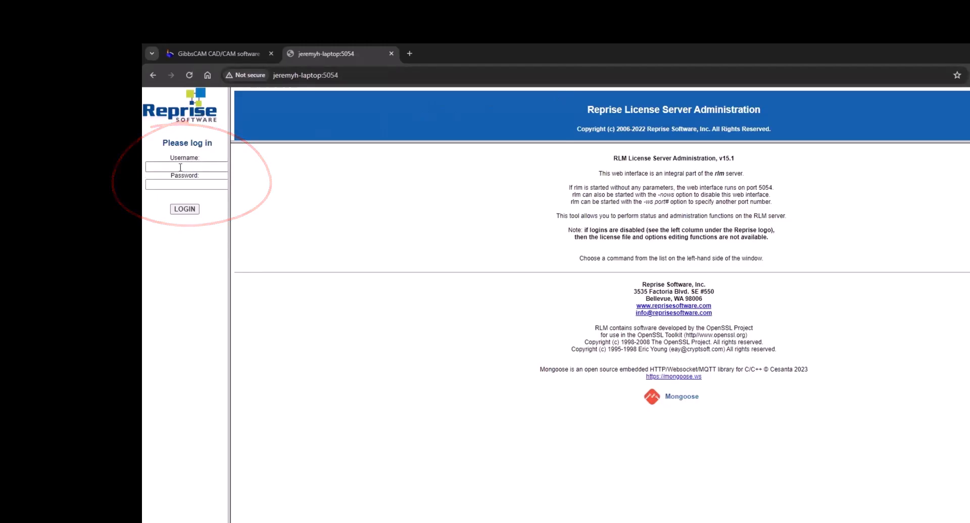
left_click(180, 167)
type("admin")
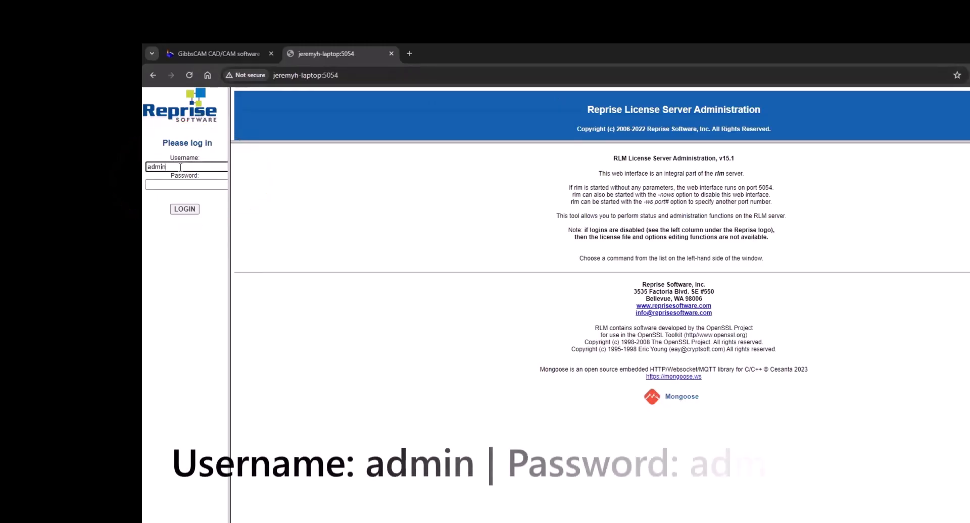
left_click(179, 185)
type("admin")
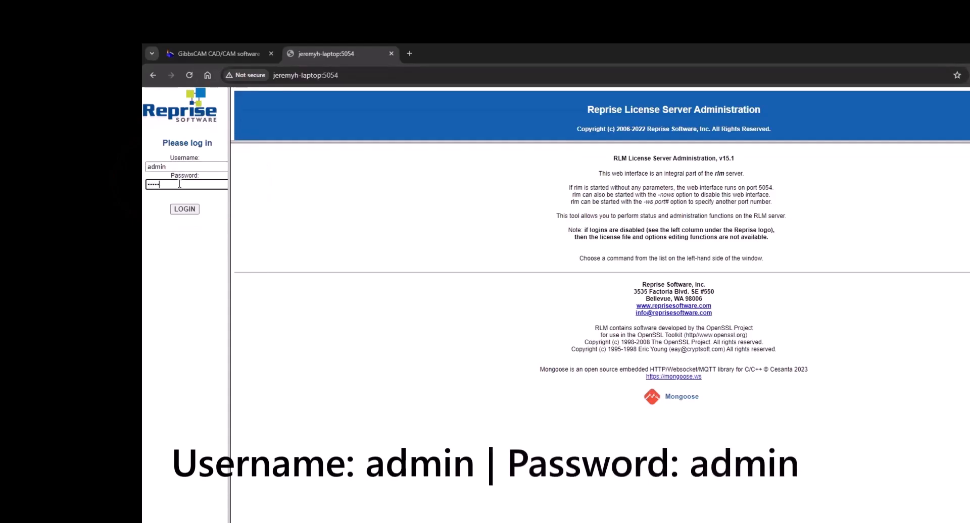
left_click(189, 208)
left_click(706, 218)
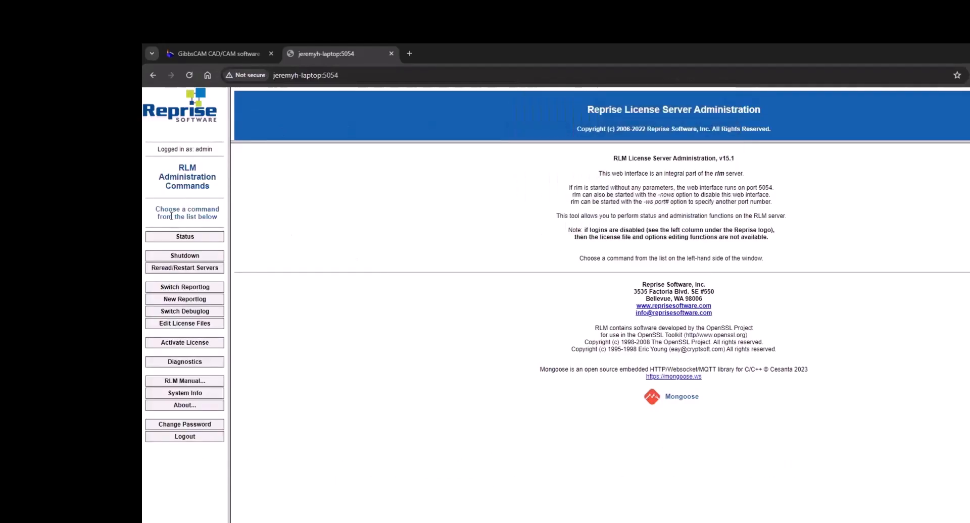
- Set a new administrator password, entered twice, then view the license server Status page
left_click(188, 425)
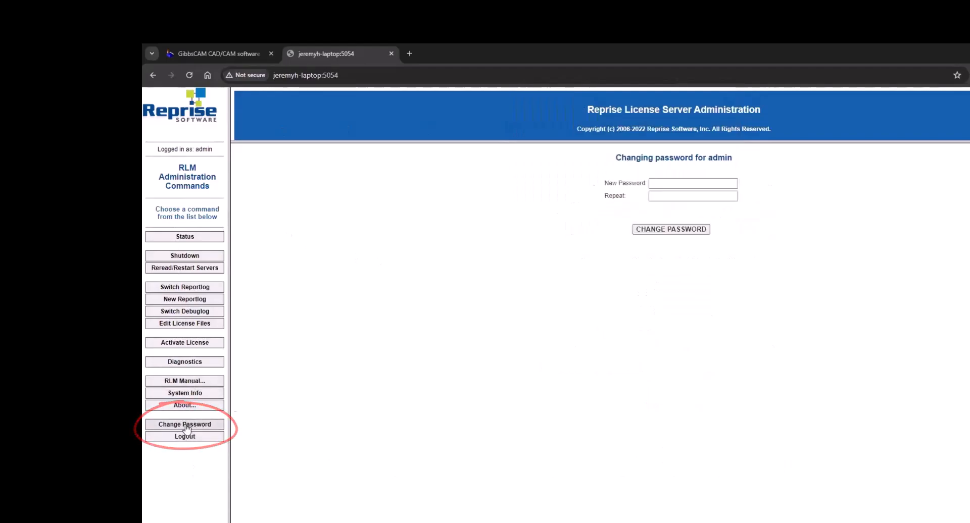
left_click(689, 179)
type("••••••••")
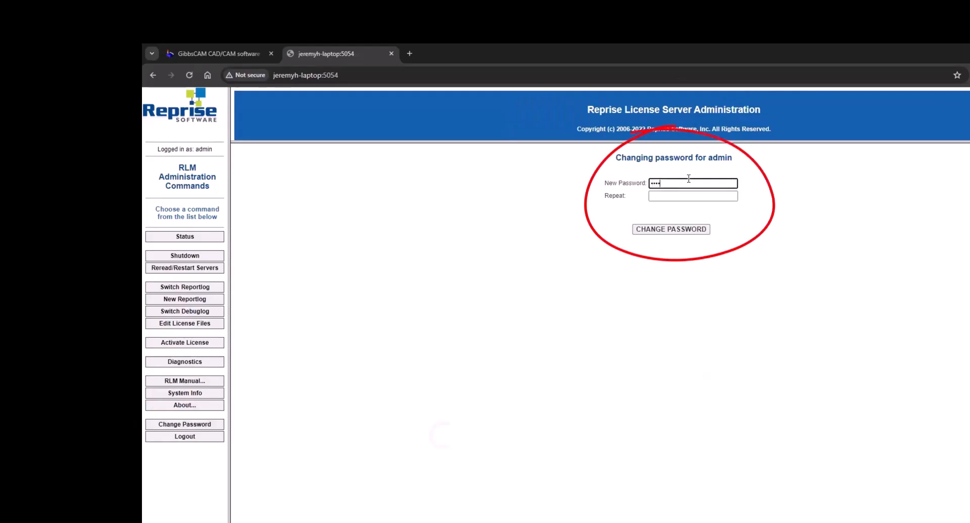
key("Tab")
type("•••")
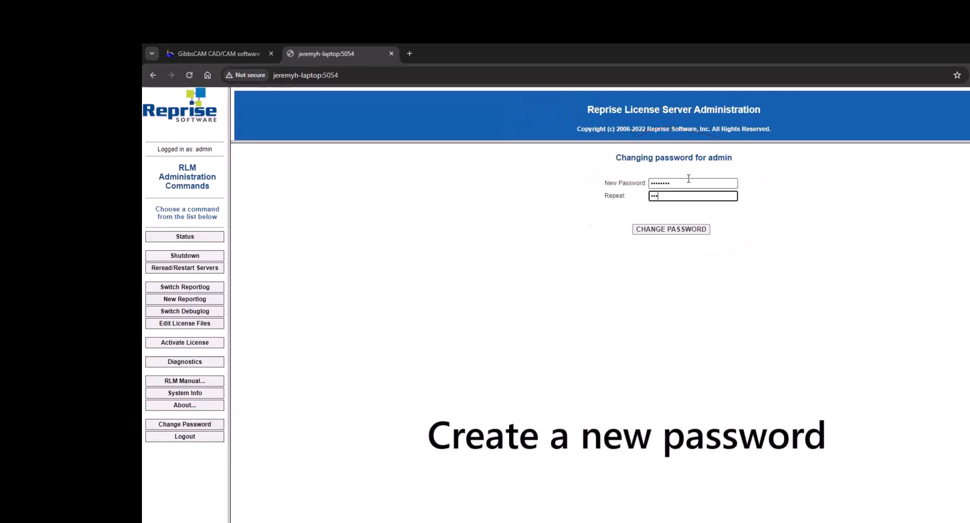
type("•••••")
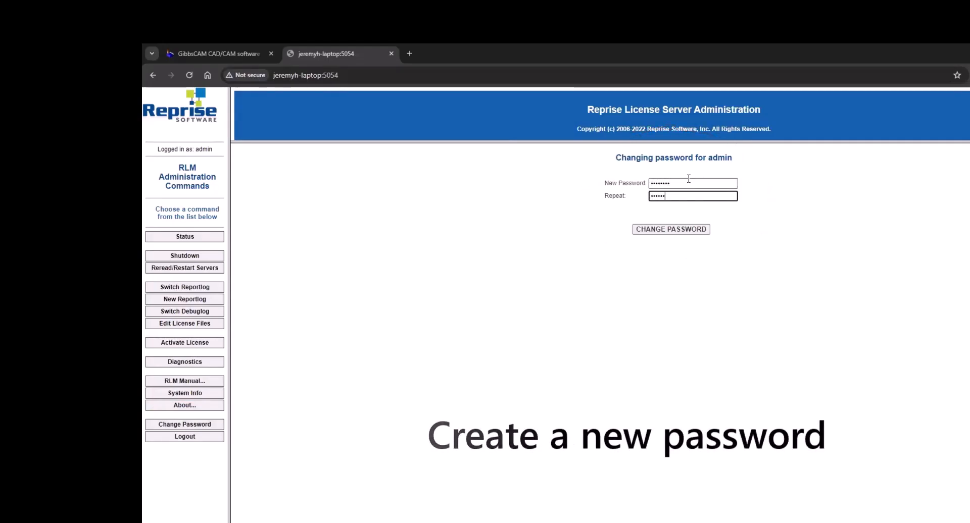
left_click(698, 230)
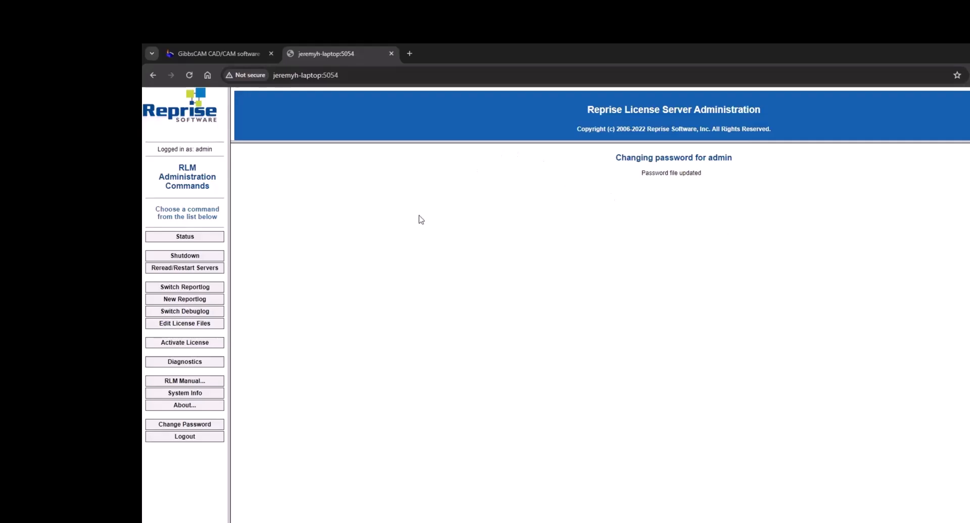
left_click(185, 236)
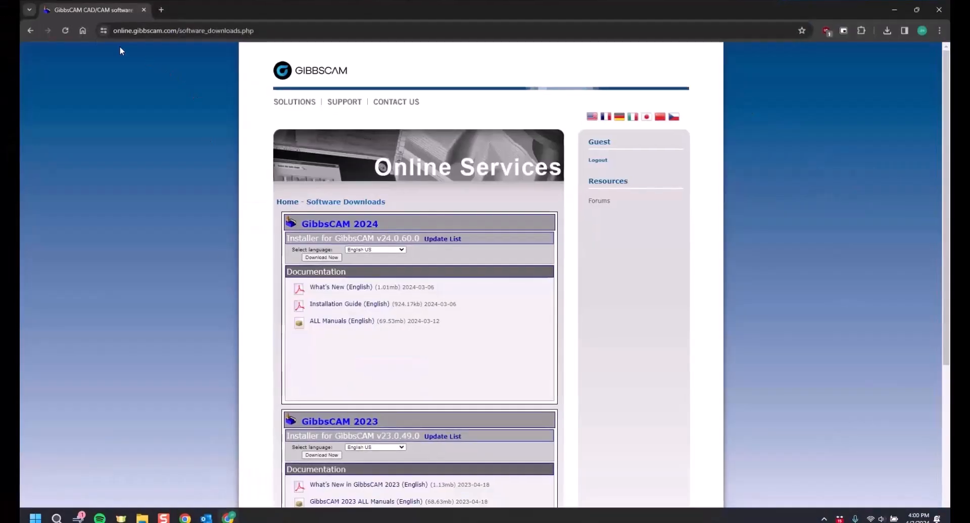
- Confirm GibbsCAM Software on online.gibbscam.com lists installer v24.0.60.0, then minimize the browser
left_click(31, 30)
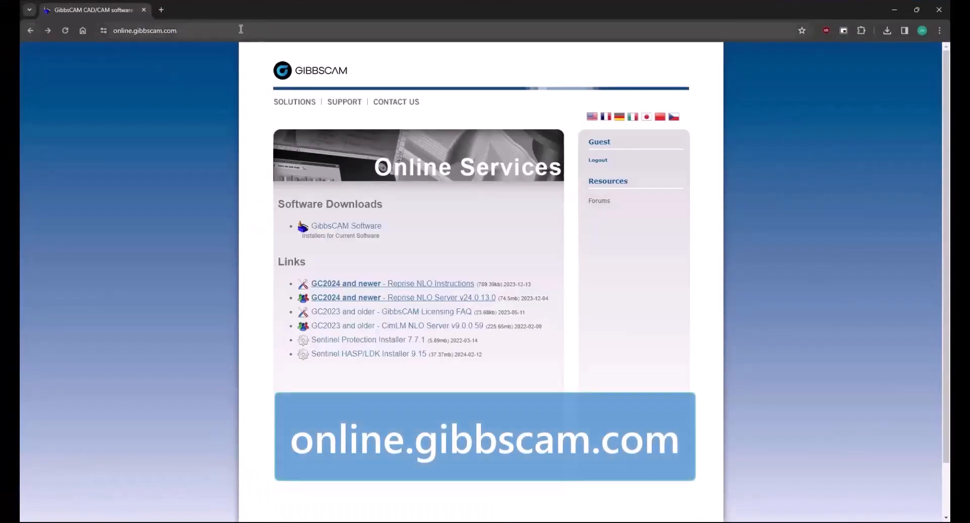
key("ctrl+l")
left_click(97, 120)
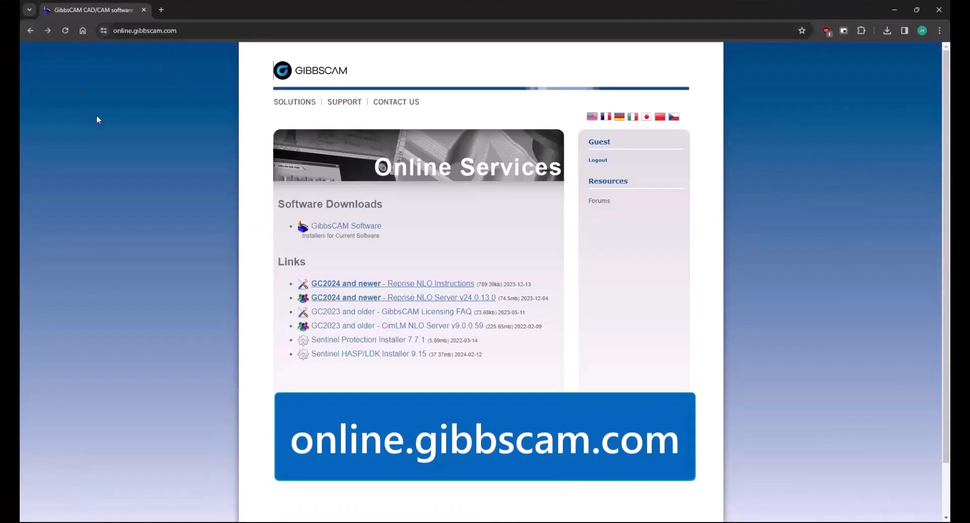
left_click(334, 225)
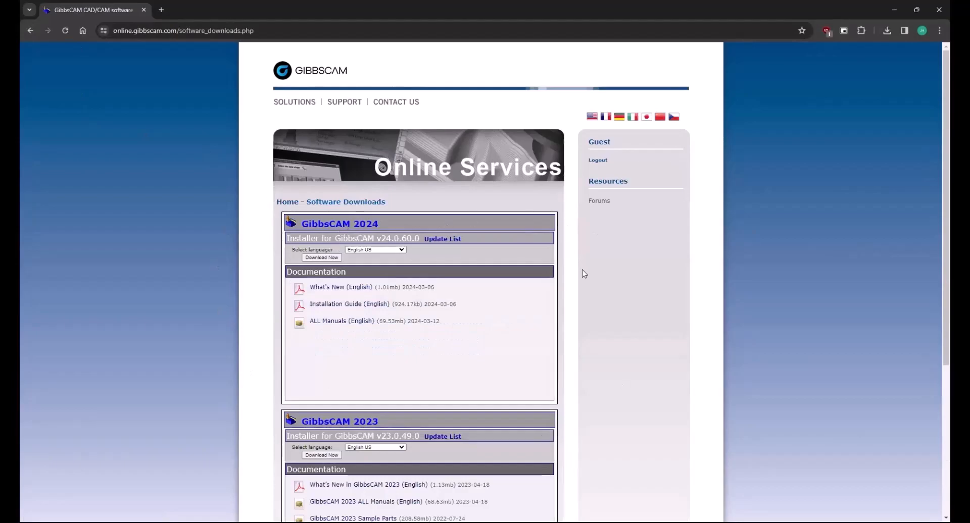
left_click_drag(377, 237, 420, 238)
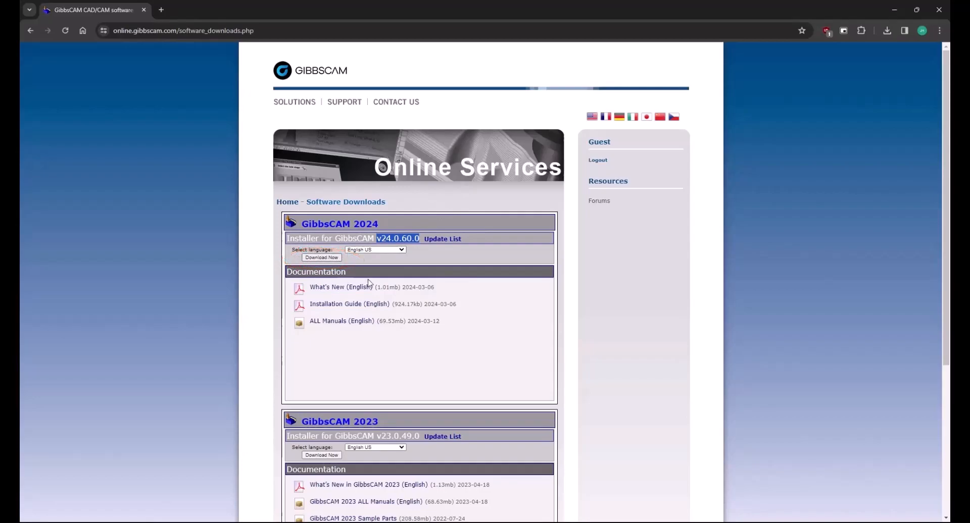
left_click(895, 11)
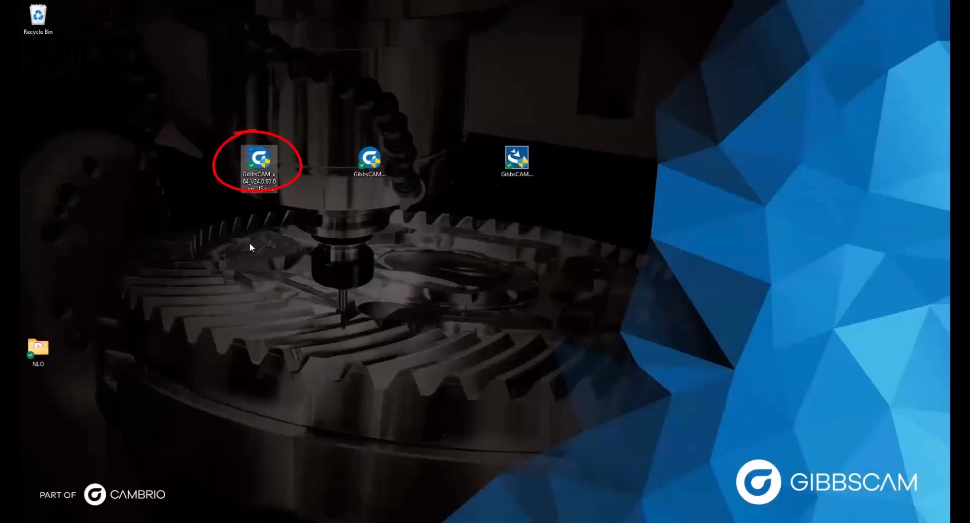
- Launch the GibbsCAM 2024 v24.0.59.0 installer from among the desktop installer icons
left_click(376, 157)
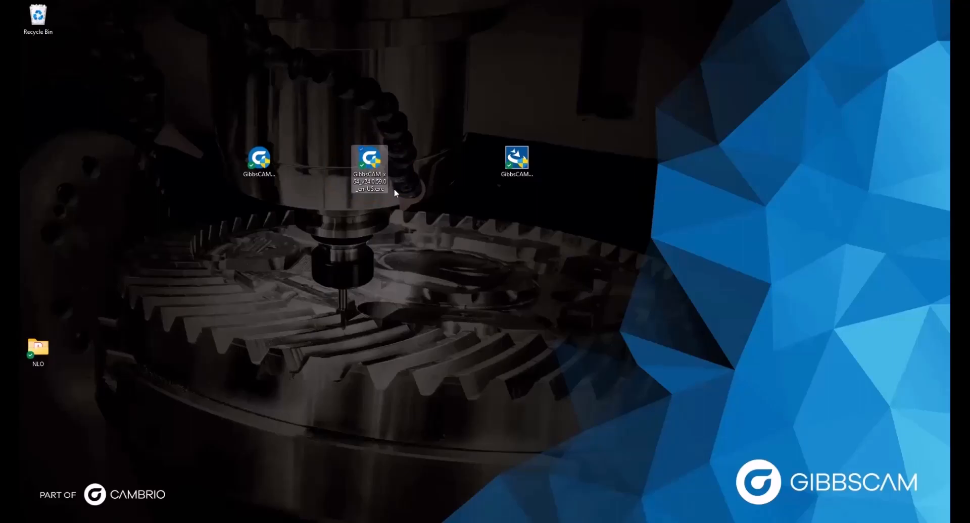
left_click(273, 147)
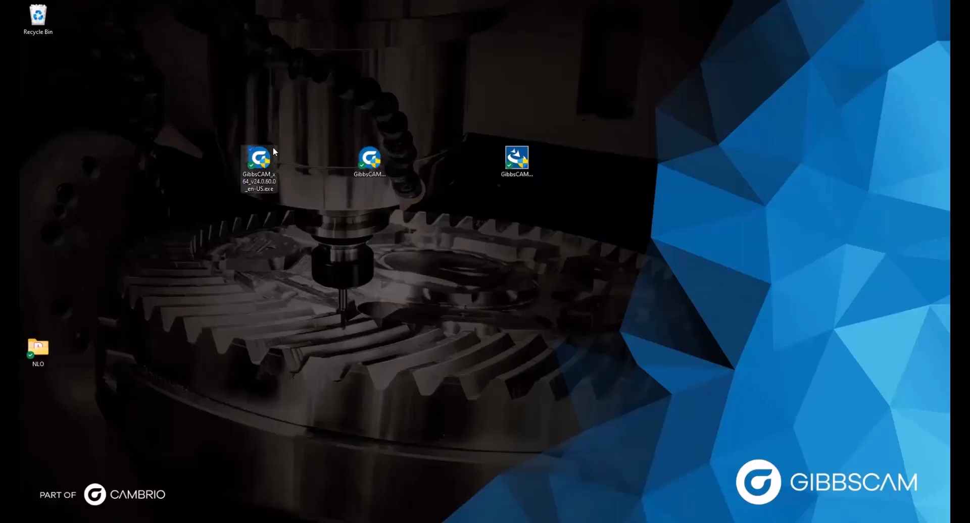
left_click(298, 133)
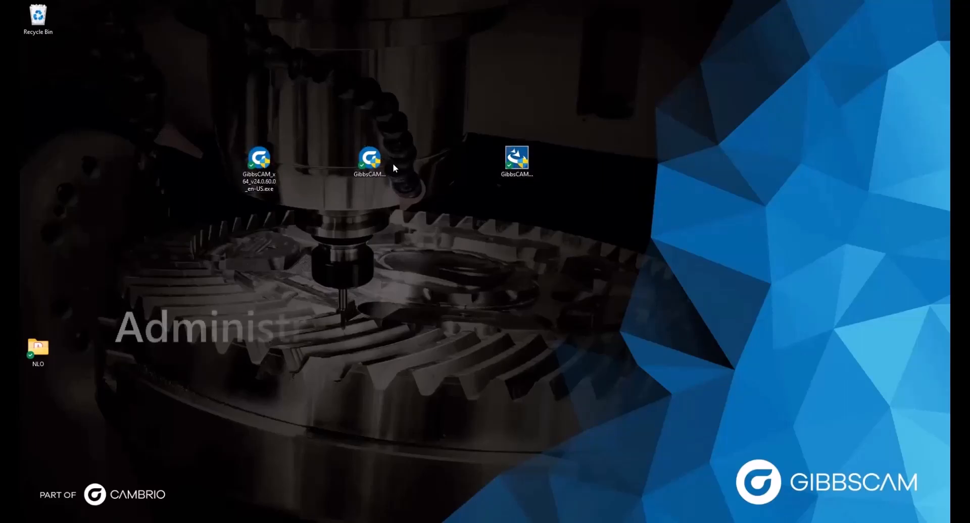
left_click(374, 167)
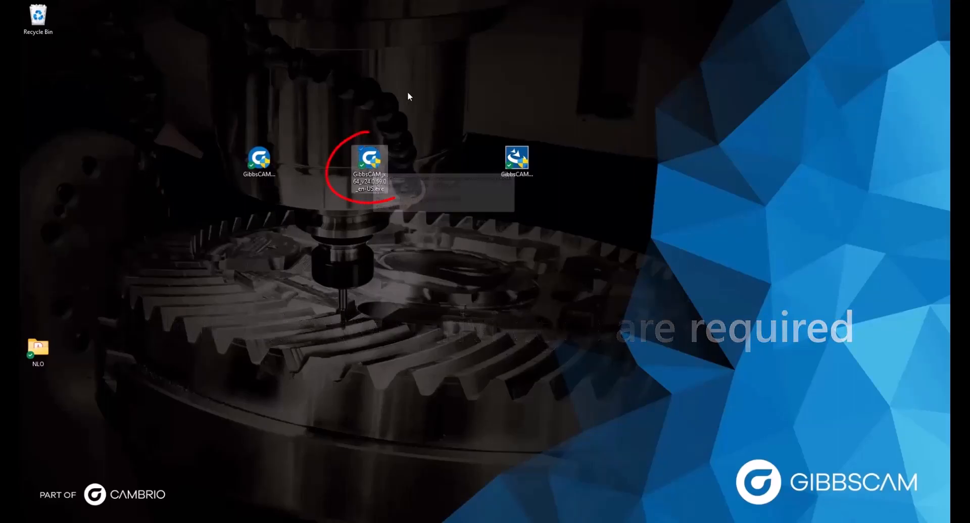
double_click(371, 164)
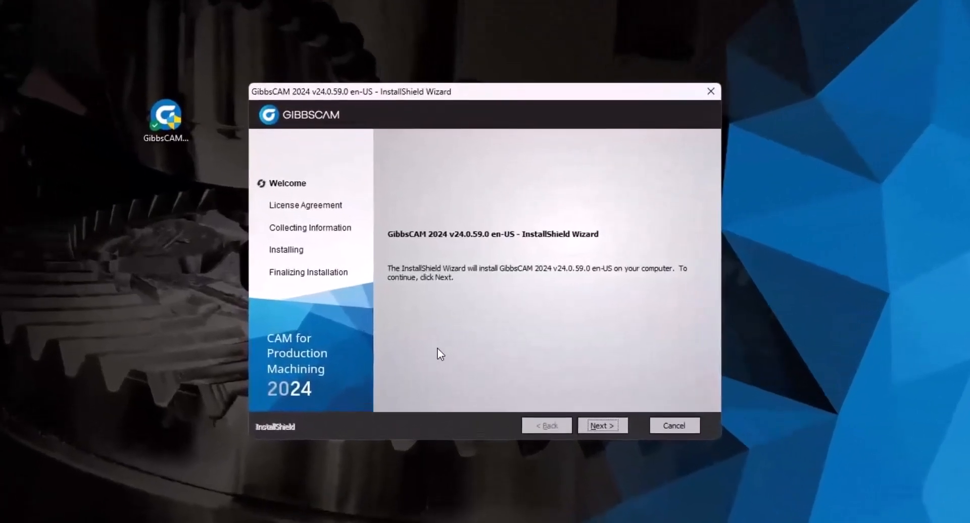
- Accept the license terms and install GibbsCAM 2024 v24.0.59.0 to the default folder without add-ins
left_click(596, 425)
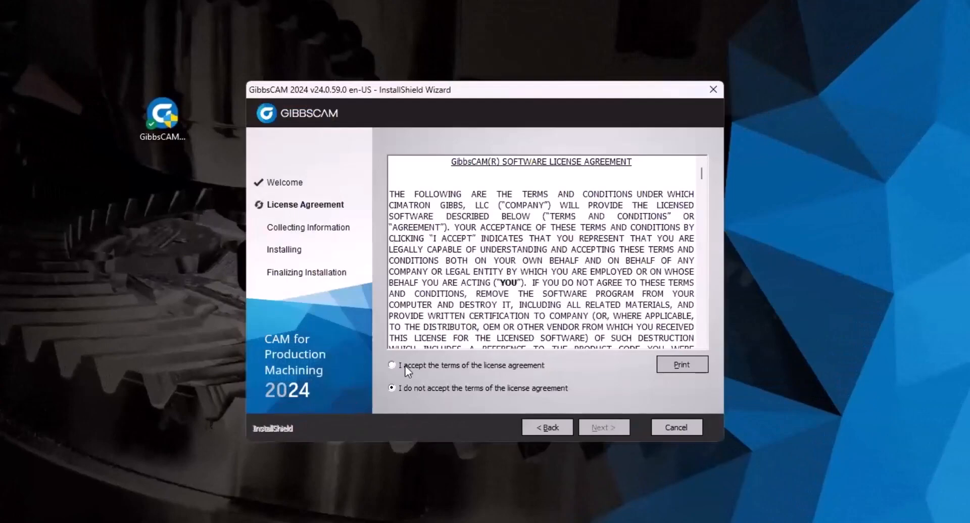
left_click(407, 369)
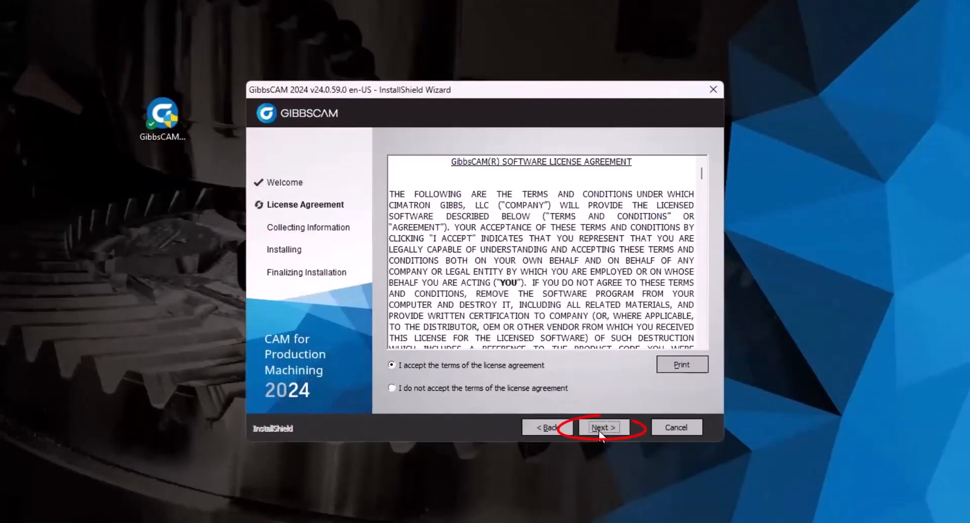
left_click(600, 428)
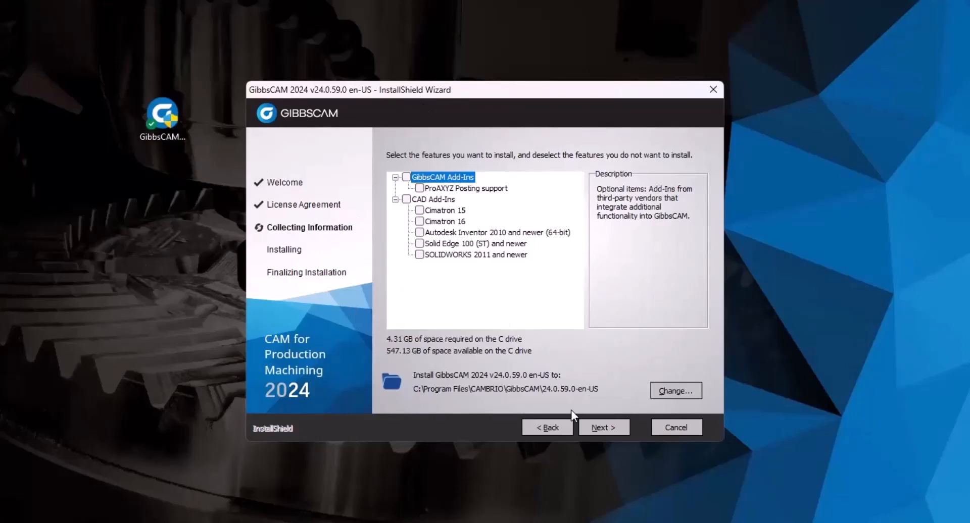
left_click(592, 431)
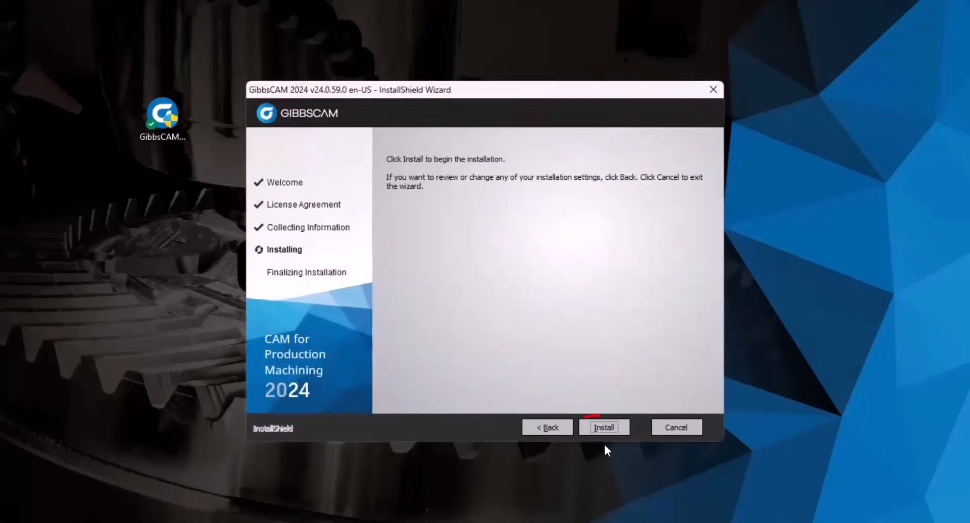
left_click(596, 428)
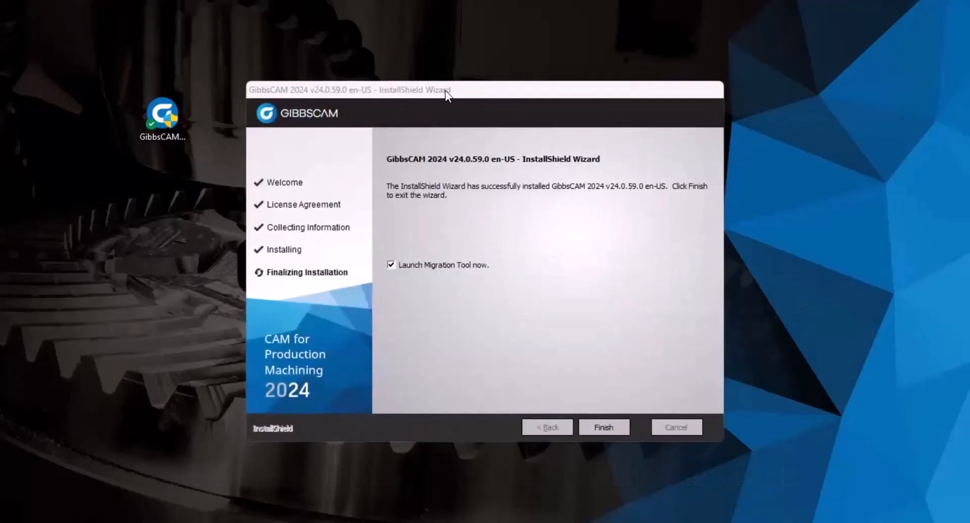
- Close the completed GibbsCAM 2024 v24.0.59.0 InstallShield Wizard with Finish
left_click_drag(483, 87, 451, 96)
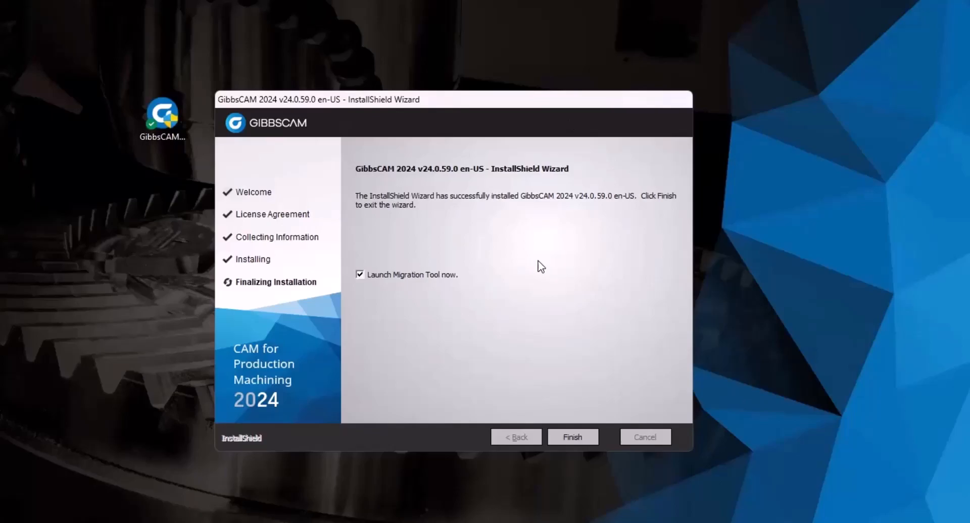
left_click_drag(417, 103, 411, 101)
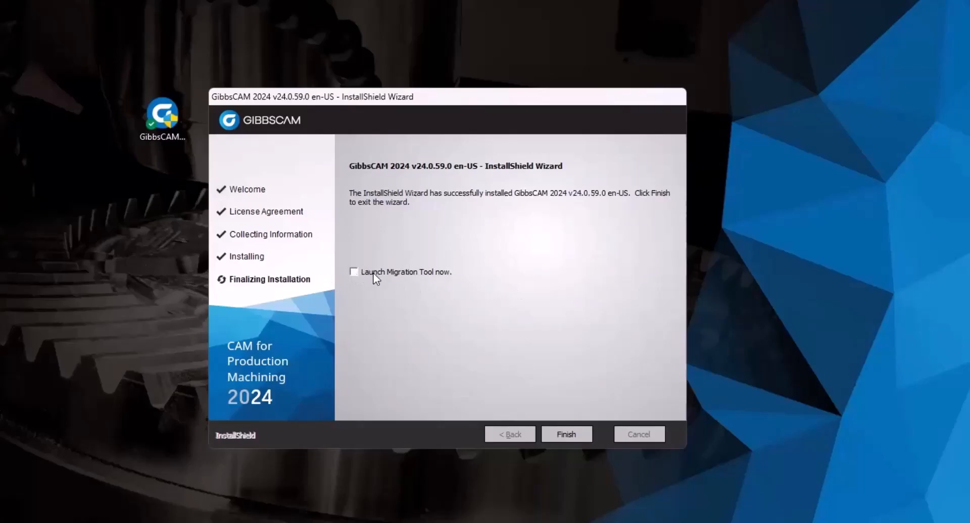
left_click(560, 434)
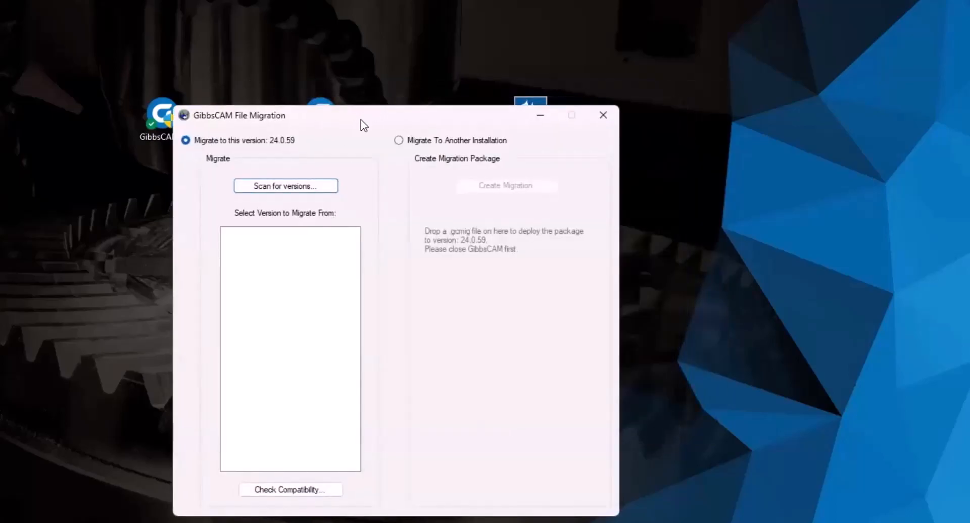
- Close GibbsCAM File Migration without migrating and select the new GibbsCAM 2024 desktop shortcut
left_click_drag(361, 120, 442, 95)
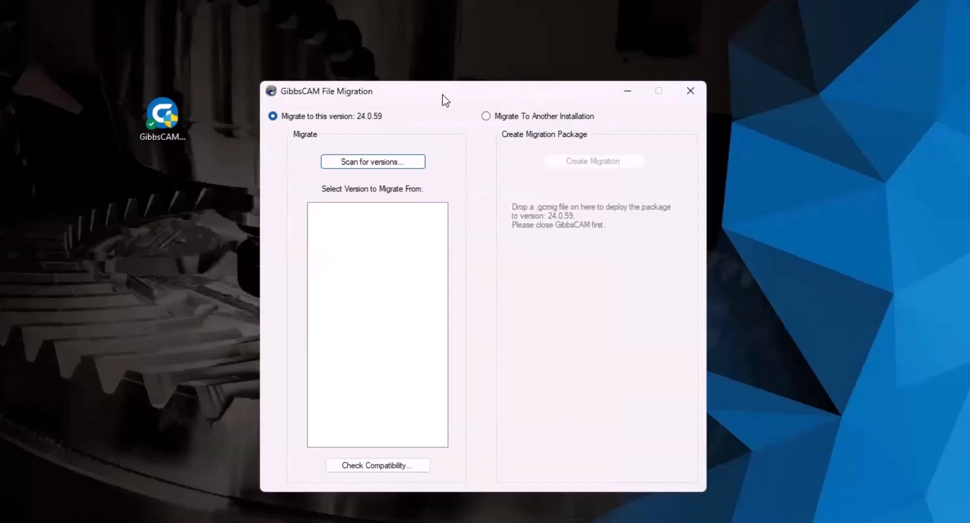
left_click_drag(438, 98, 423, 99)
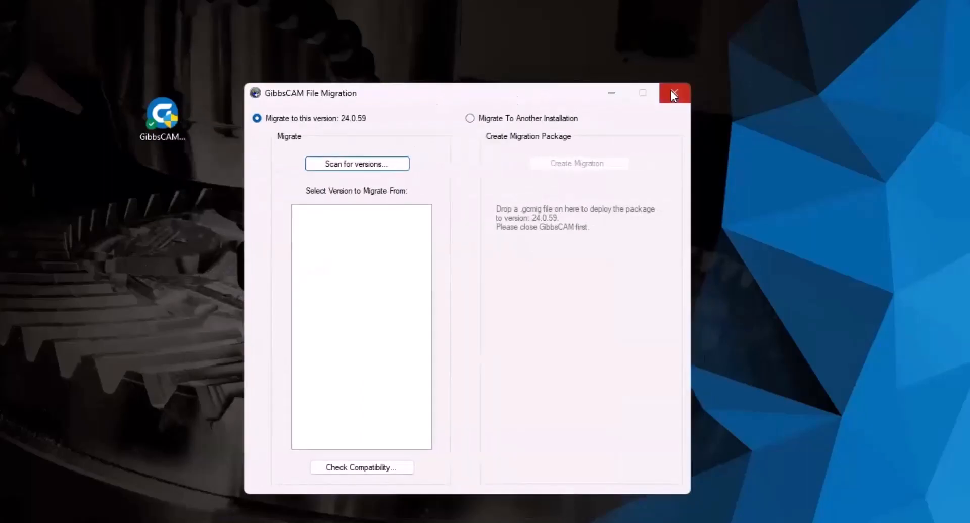
left_click(671, 92)
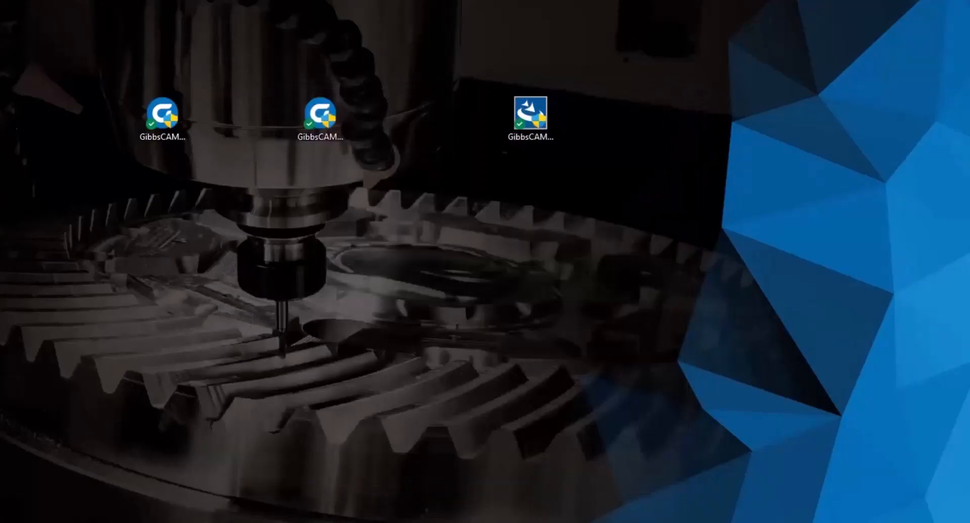
left_click(274, 258)
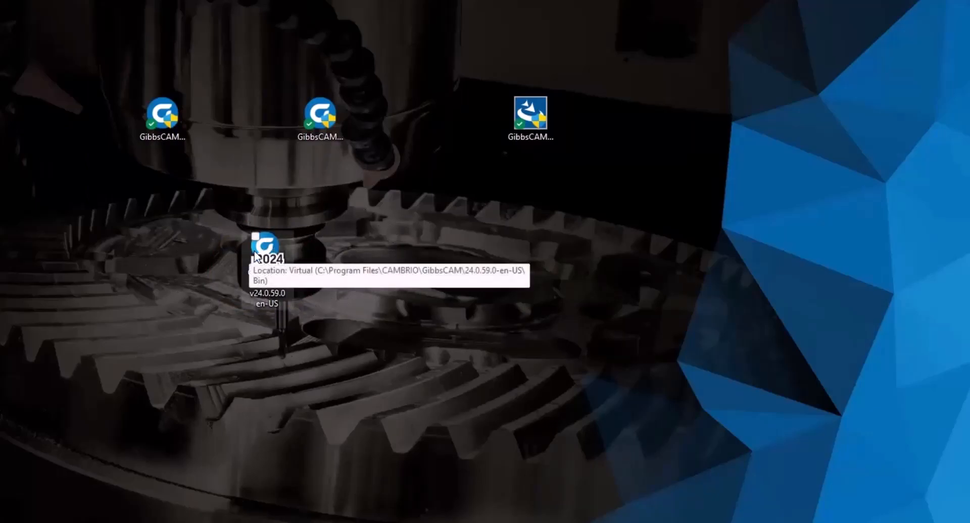
- Start GibbsCAM 2024 and cancel the Client License Registration Tool at the license prompt
double_click(270, 244)
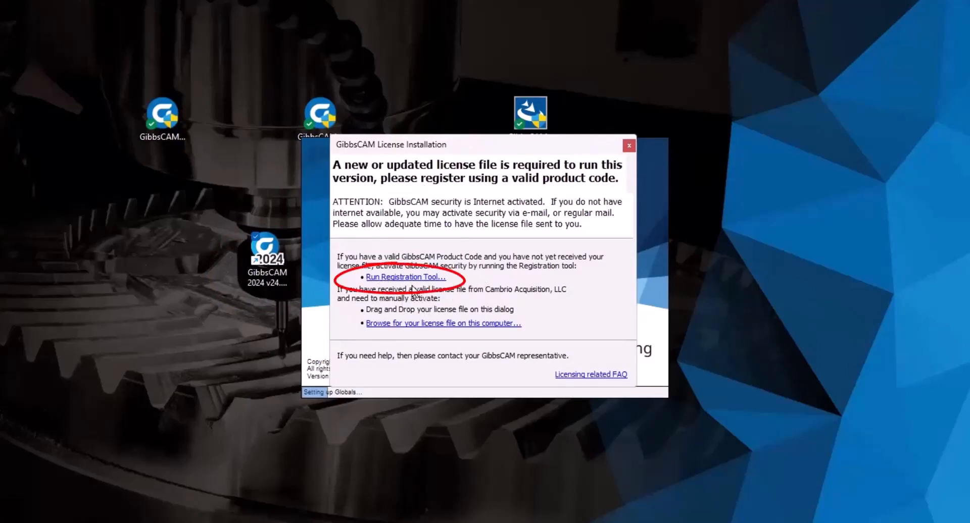
left_click(413, 278)
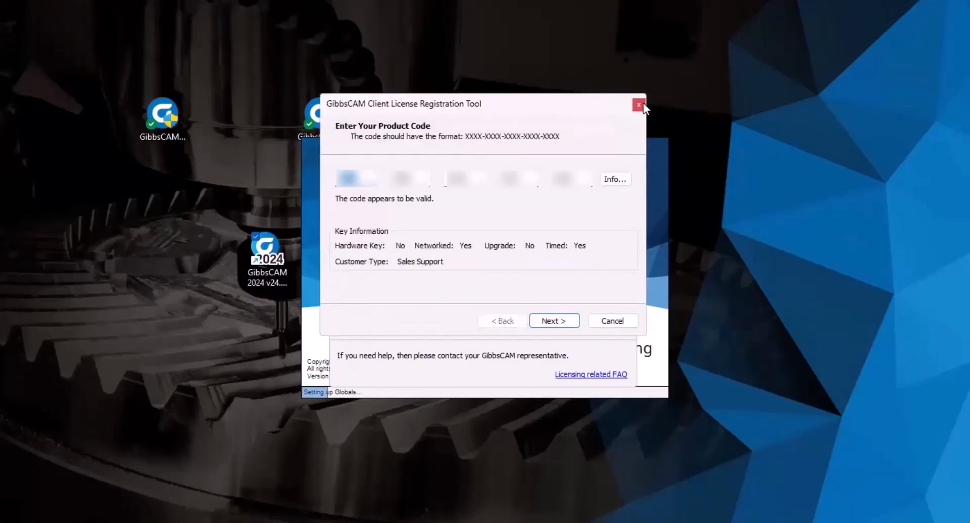
left_click(629, 321)
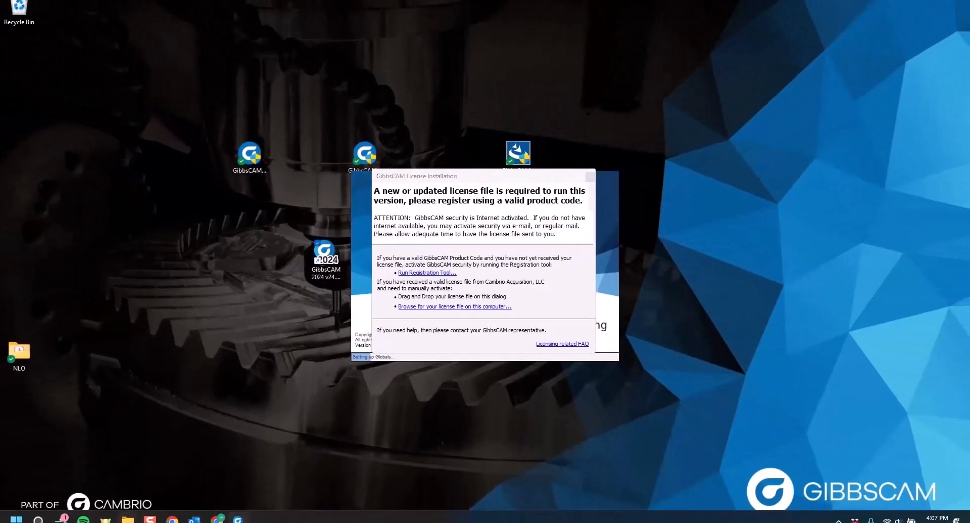
- Open C:\Program Files\GibbsCAM\GibbsCAM NLO Server 2024 in File Explorer
key("super+e")
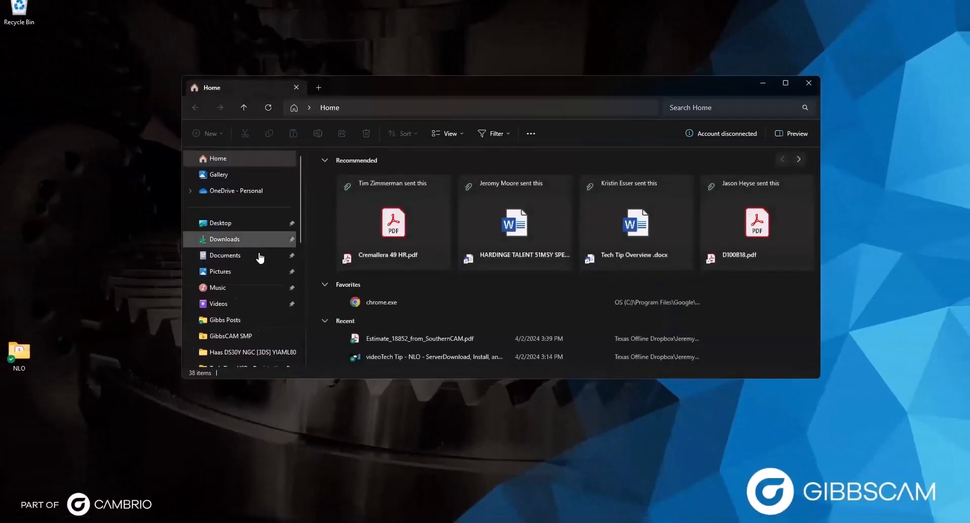
scroll(256, 257, "down", 3)
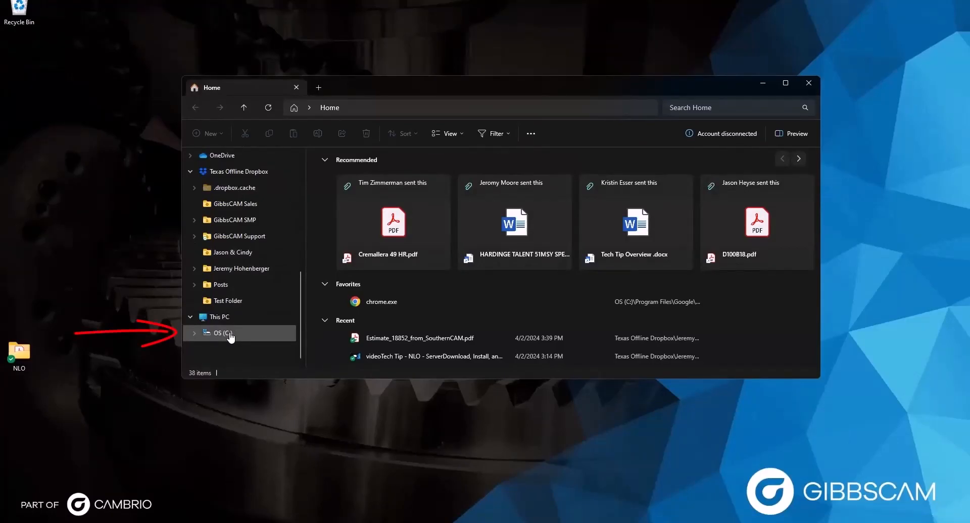
left_click(229, 335)
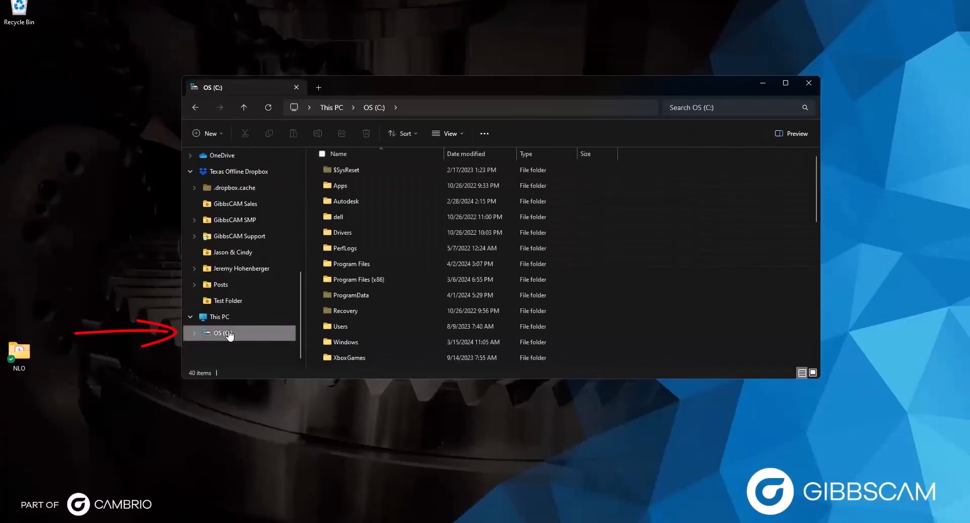
double_click(365, 268)
scroll(364, 267, "down", 2)
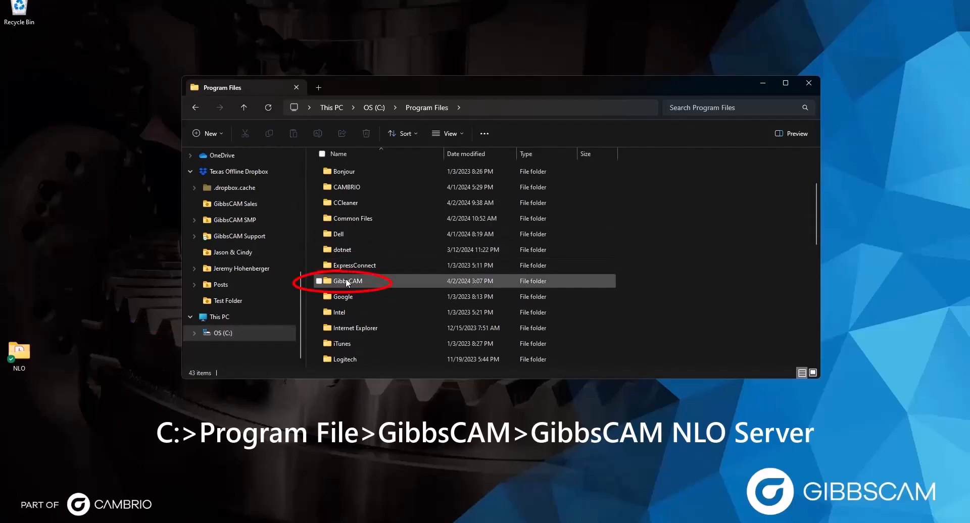
double_click(347, 282)
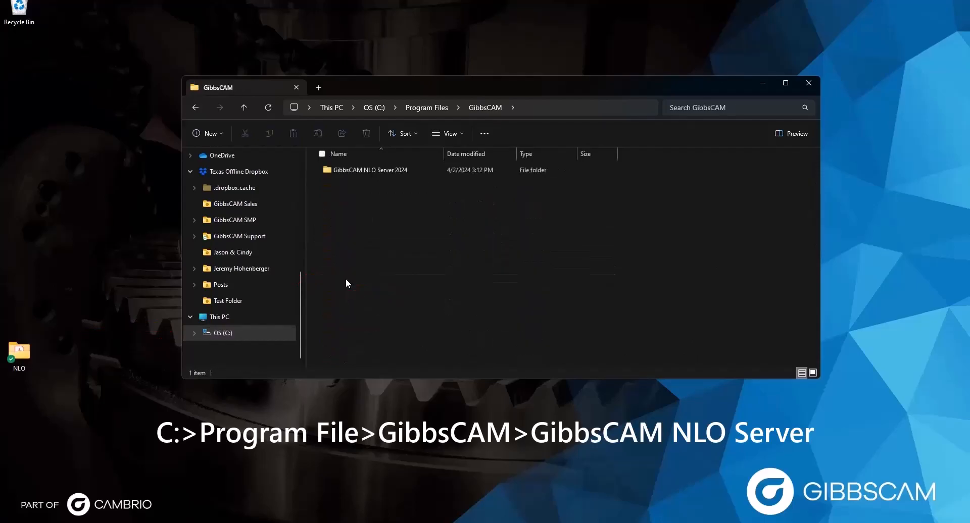
double_click(362, 168)
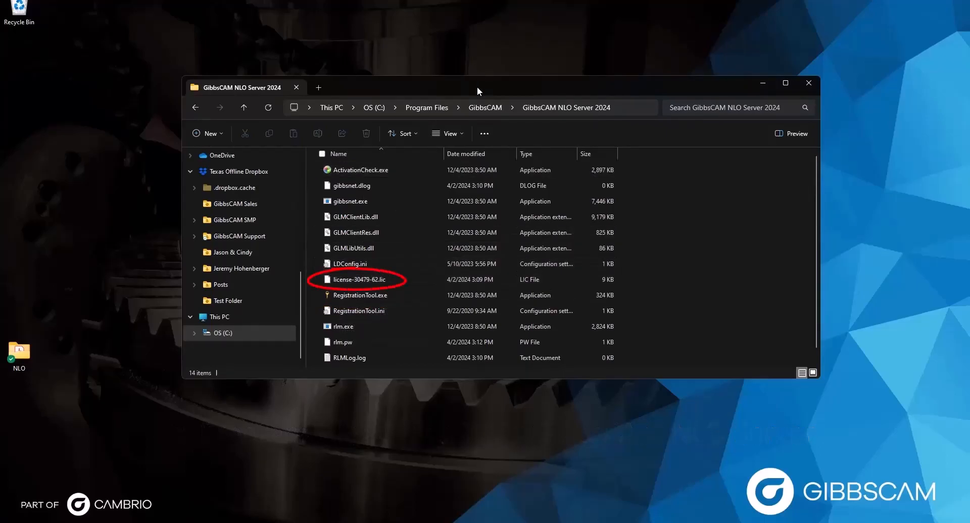
- Drop the license-30479-62.lic file onto the License Installation dialog
left_click_drag(477, 86, 320, 217)
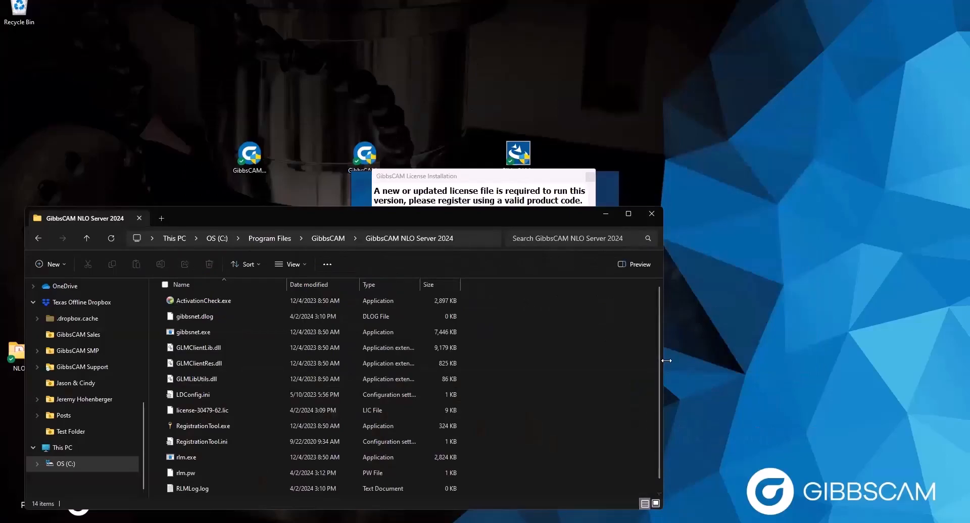
left_click_drag(667, 361, 290, 246)
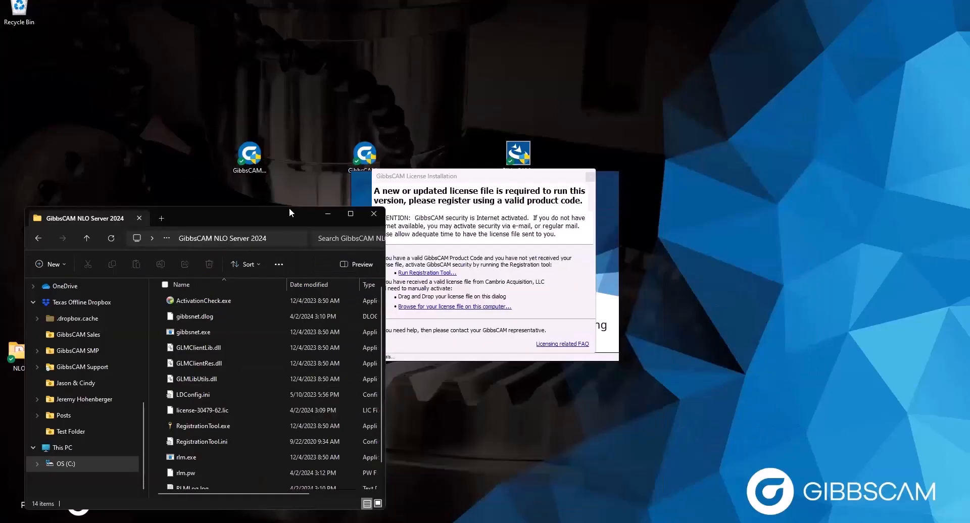
left_click_drag(289, 208, 297, 113)
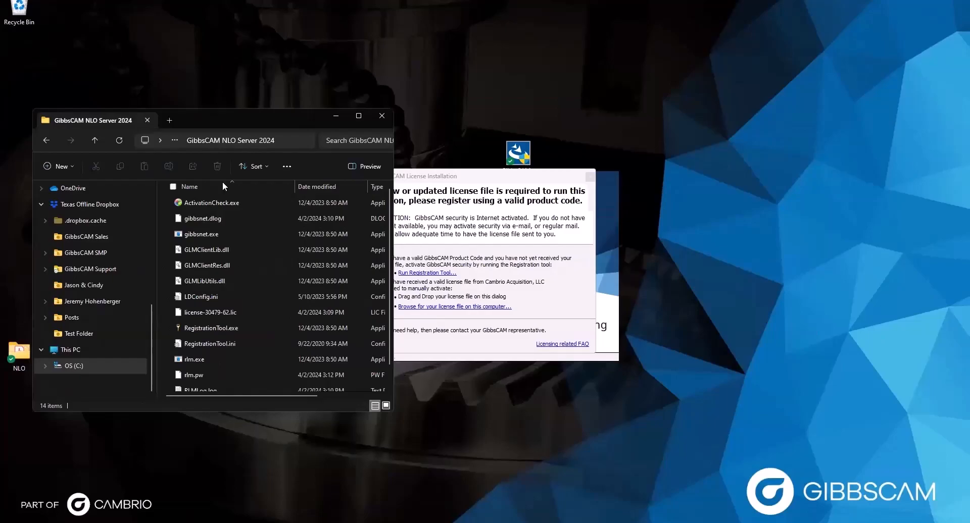
left_click_drag(188, 311, 451, 291)
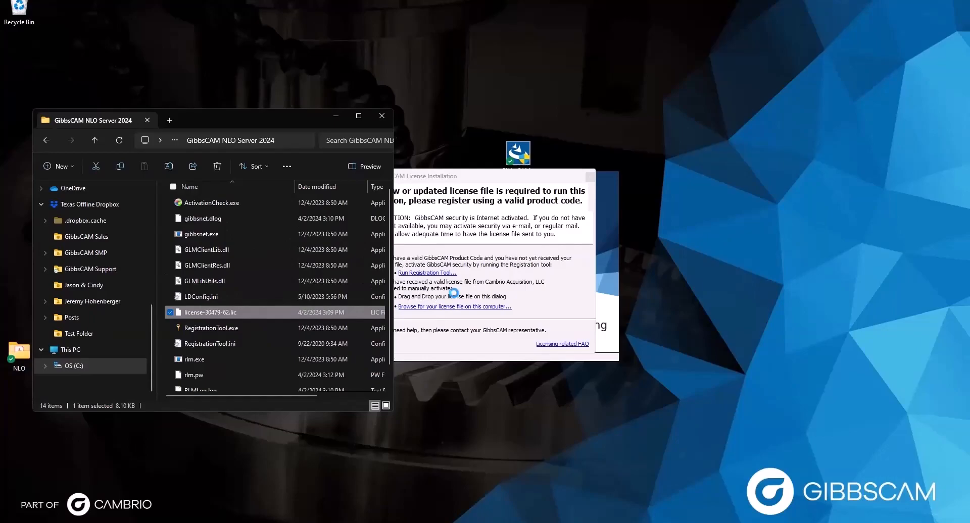
- Acknowledge that license-30479-62.lic deployed successfully
left_click(336, 116)
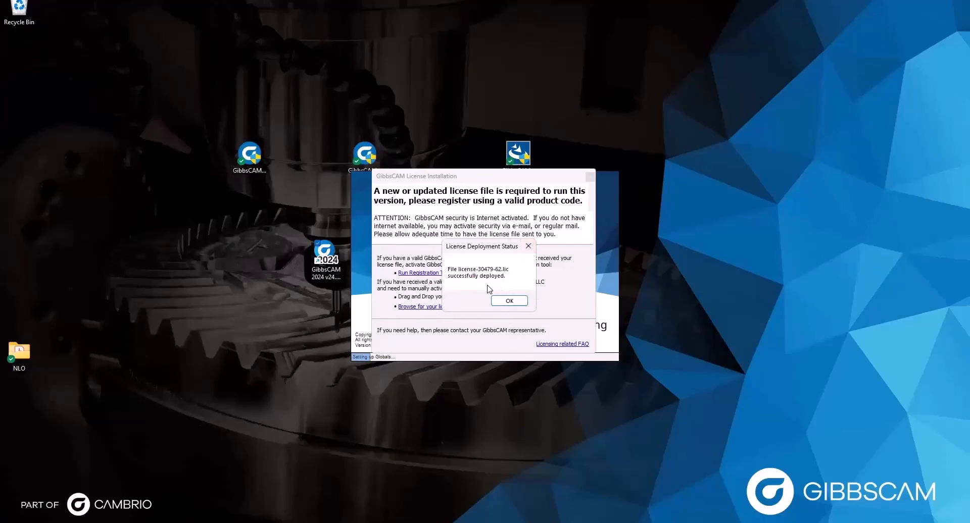
left_click(507, 301)
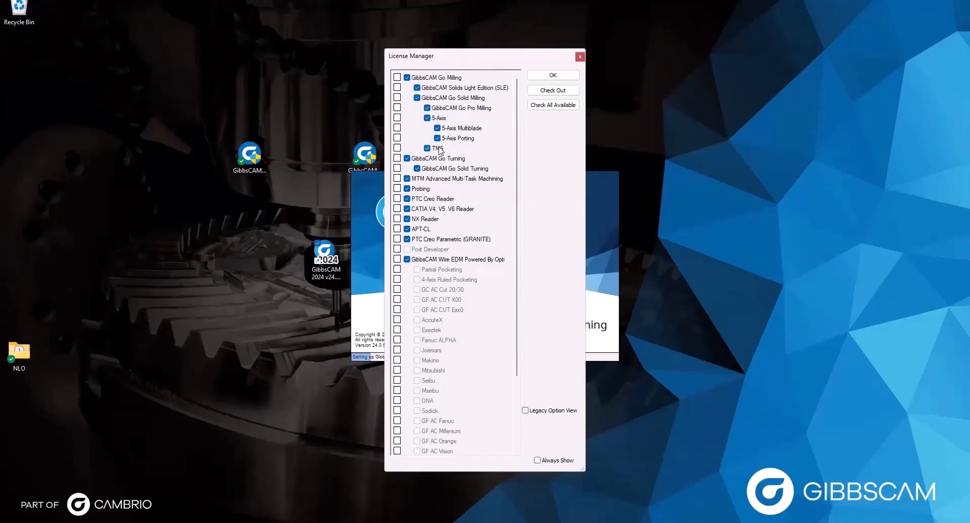
- Check out all available license options with Always Show turned off, and continue startup
left_click(550, 106)
left_click(551, 91)
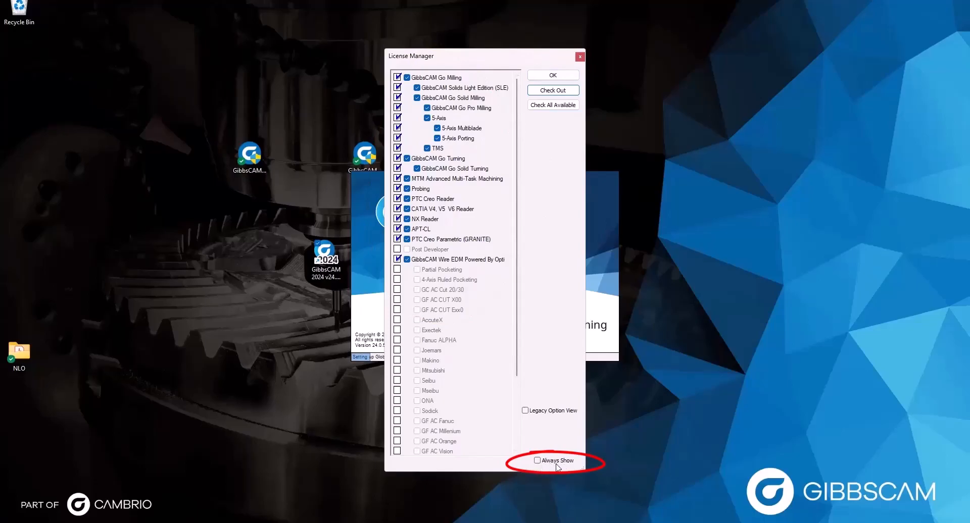
left_click(537, 462)
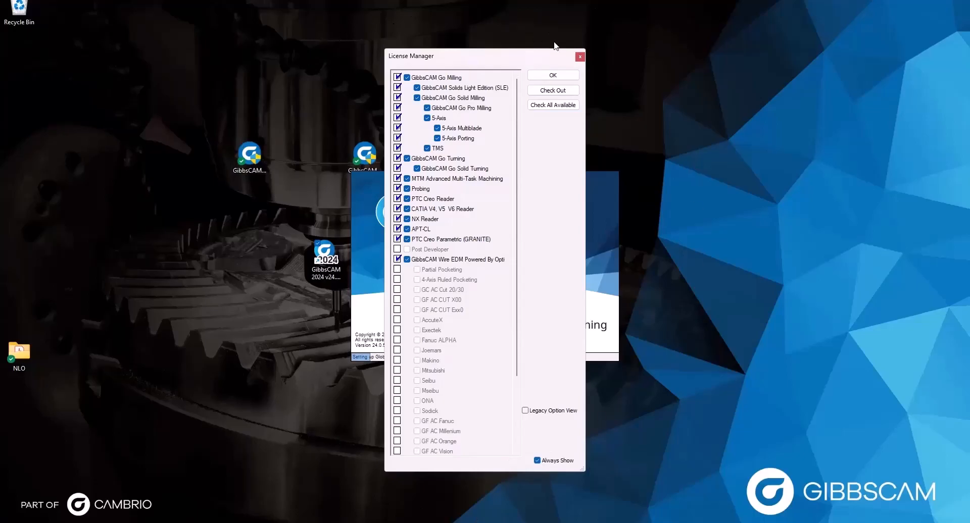
left_click(544, 461)
left_click(427, 118)
left_click_drag(487, 60, 482, 61)
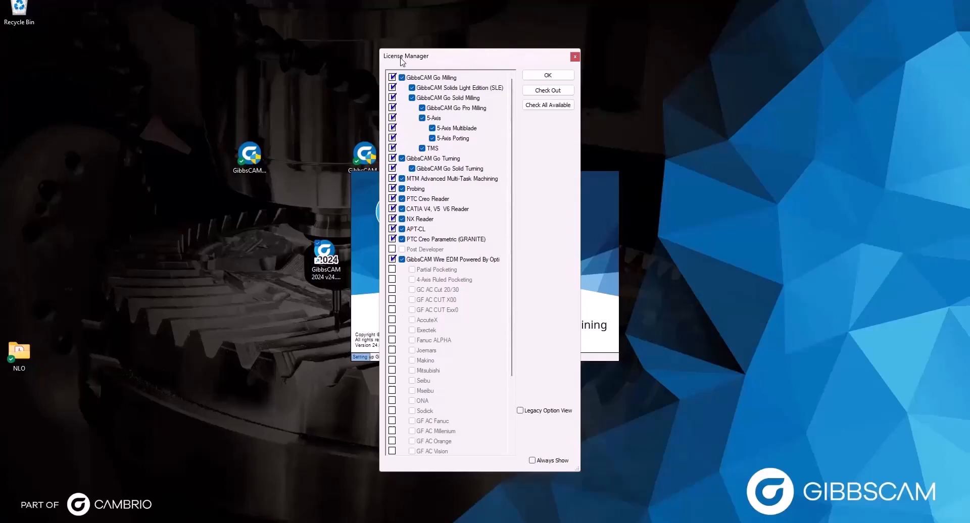
left_click(545, 73)
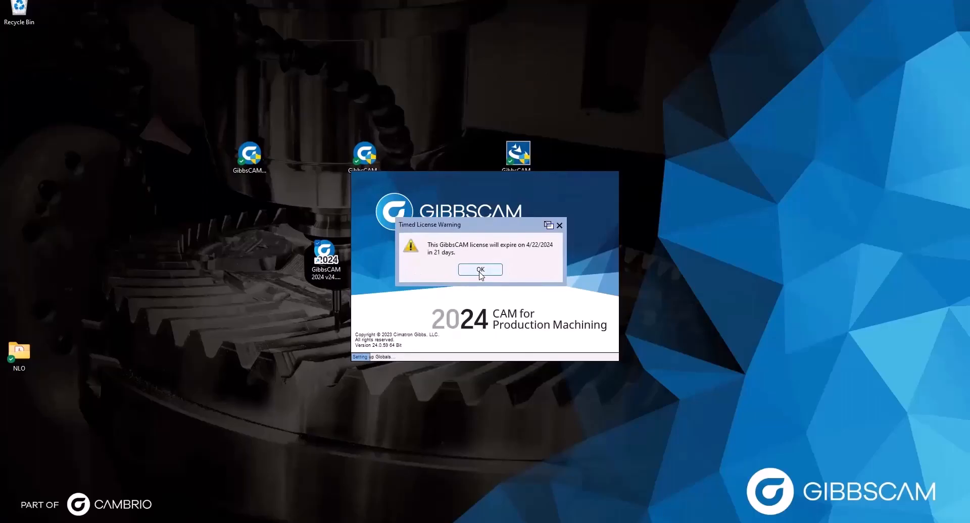
- Dismiss the 21-day expiry warning and stop the ProAXYZ license manager showing at startup
left_click(480, 272)
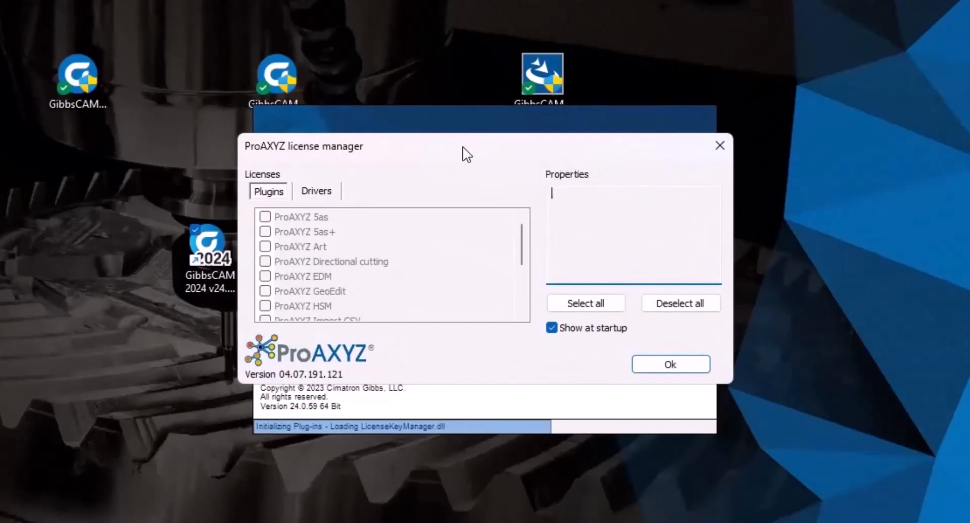
left_click_drag(463, 146, 462, 165)
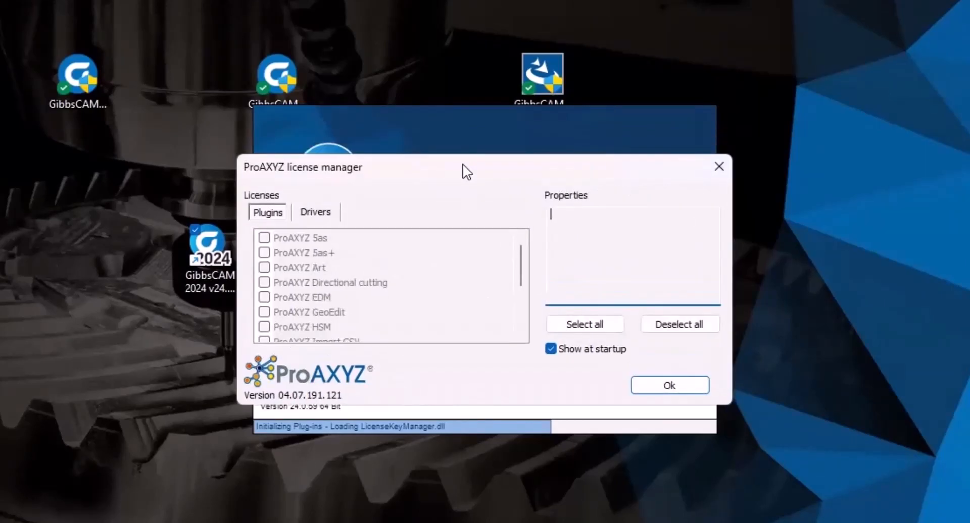
scroll(424, 292, "down", 3)
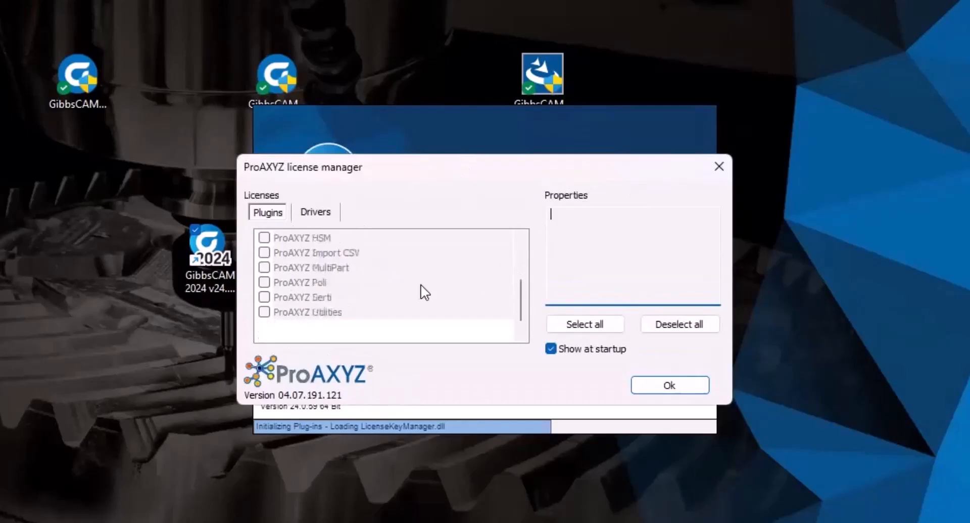
scroll(419, 290, "up", 3)
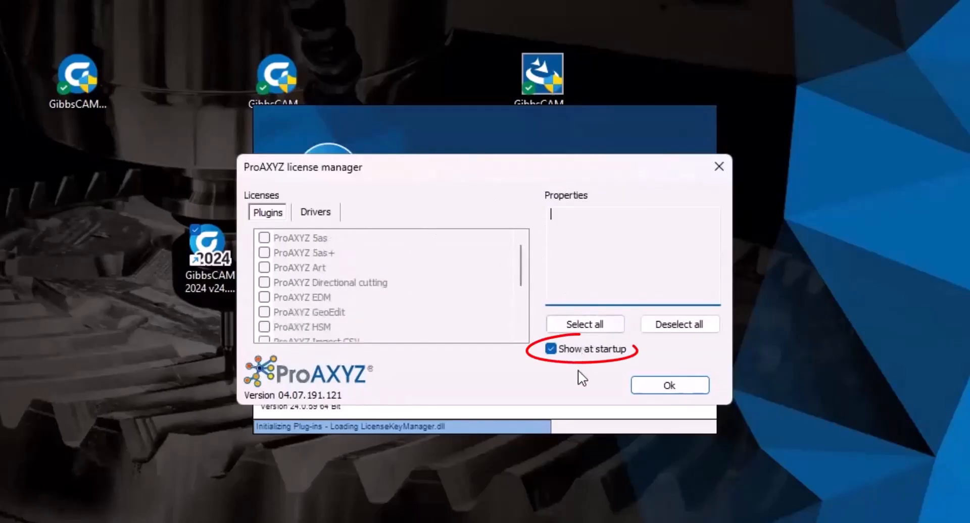
left_click(557, 349)
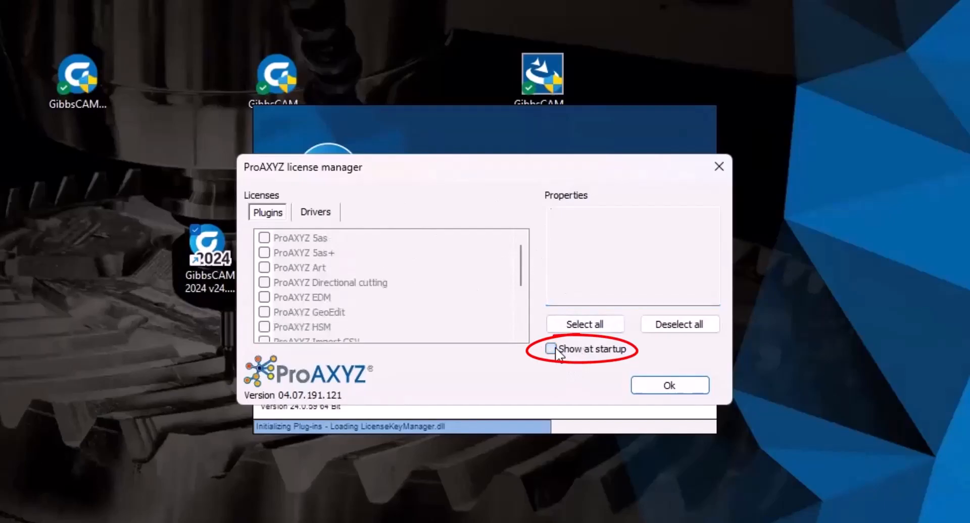
left_click(690, 384)
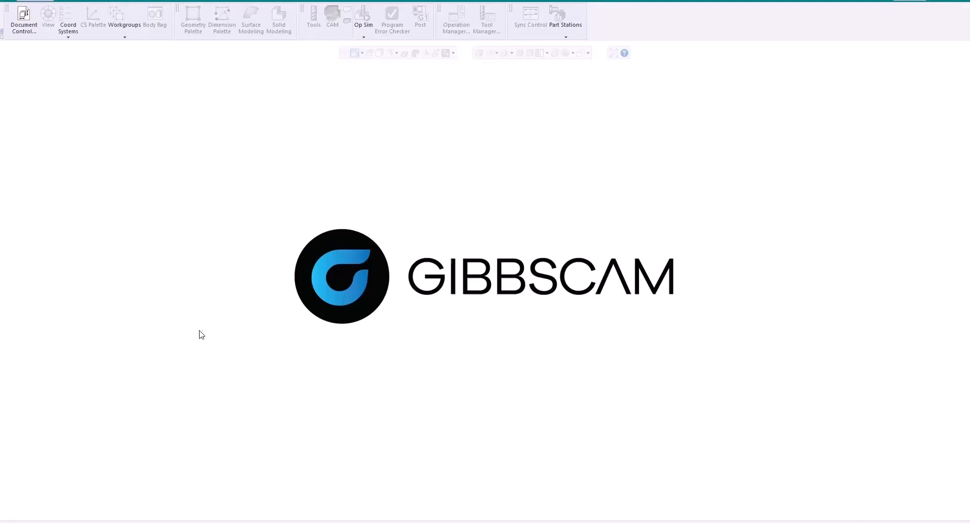
left_click(62, 1)
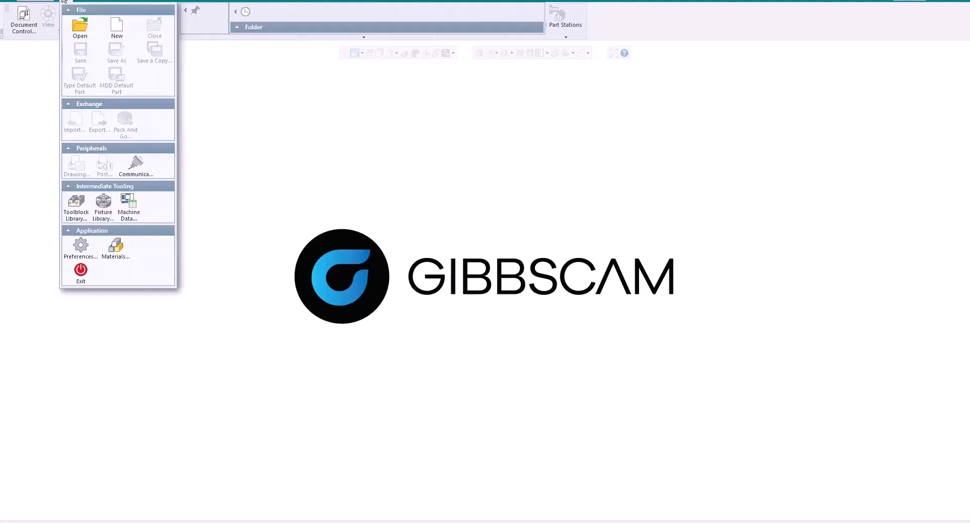
- Review the enabled options in the License Manager under Preferences > Interface, then close Preferences
left_click(79, 247)
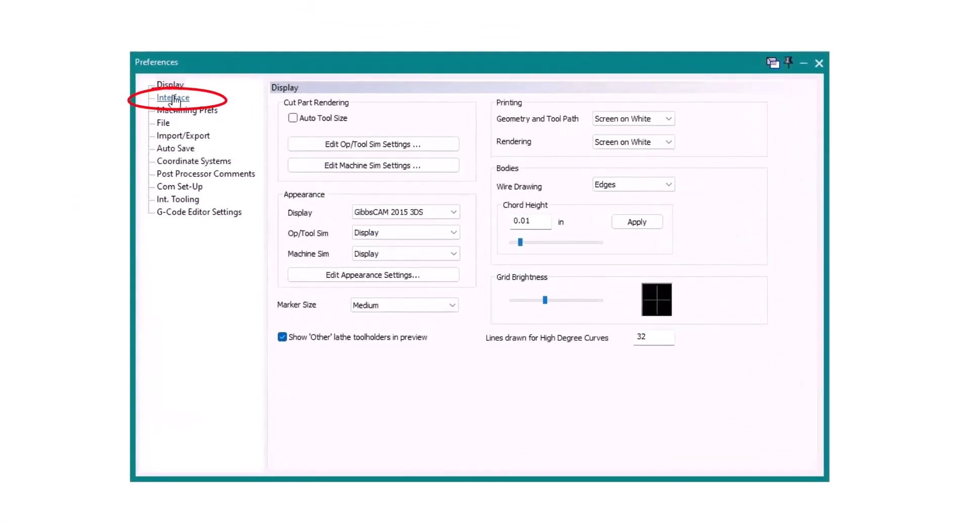
left_click(173, 99)
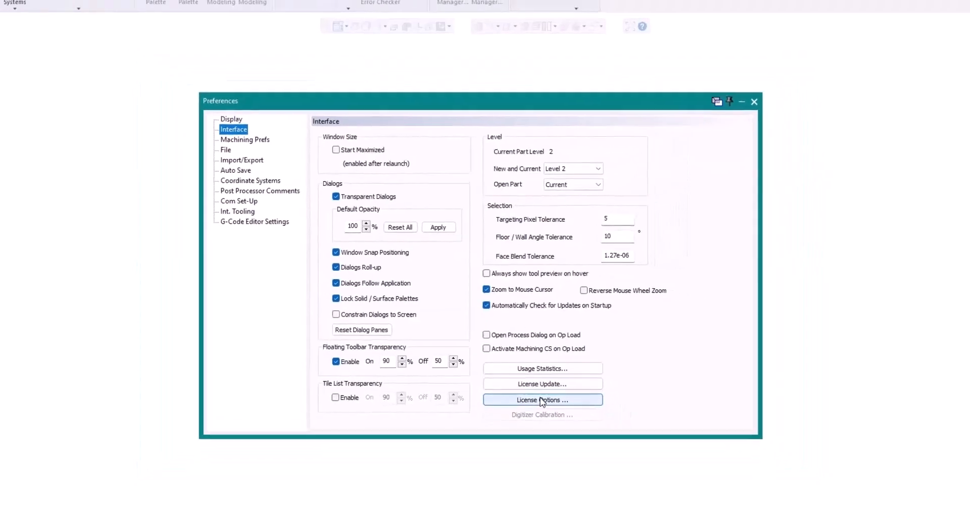
left_click(541, 400)
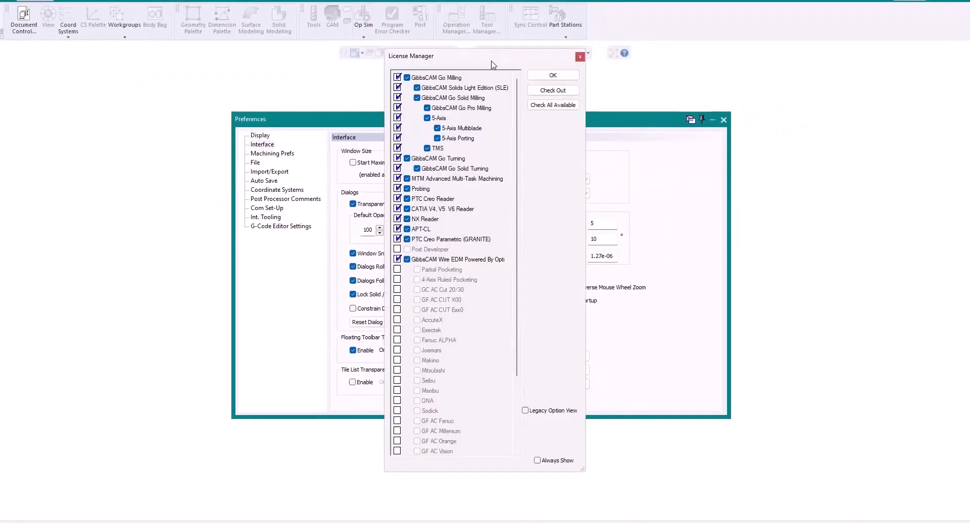
left_click_drag(493, 64, 483, 56)
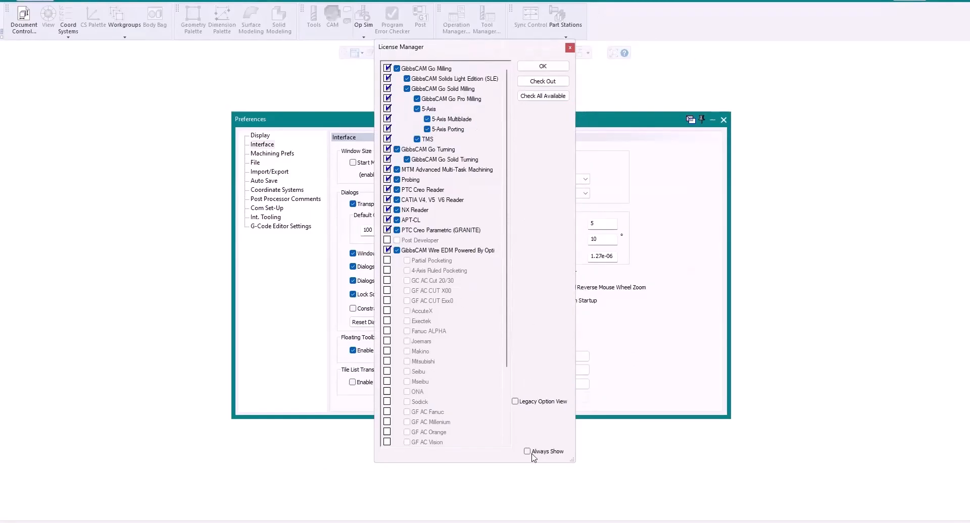
left_click(542, 66)
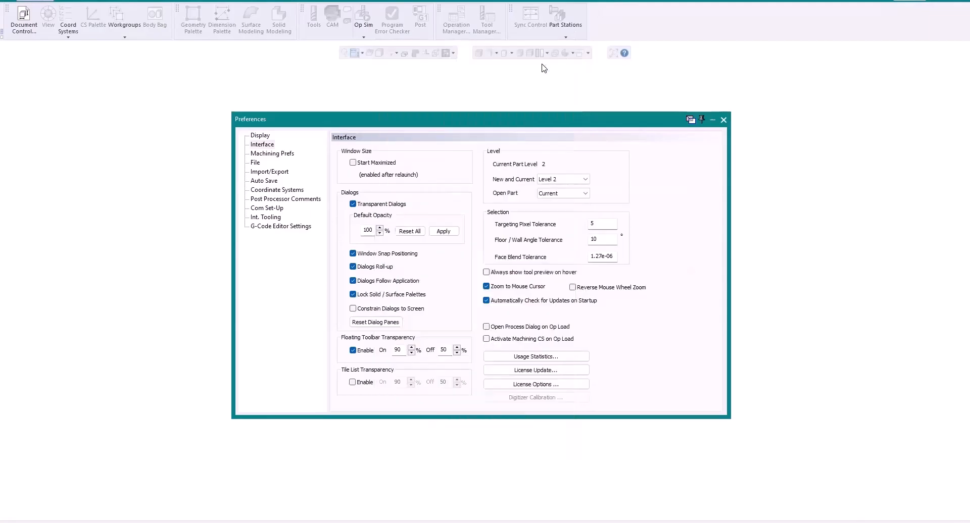
left_click(724, 121)
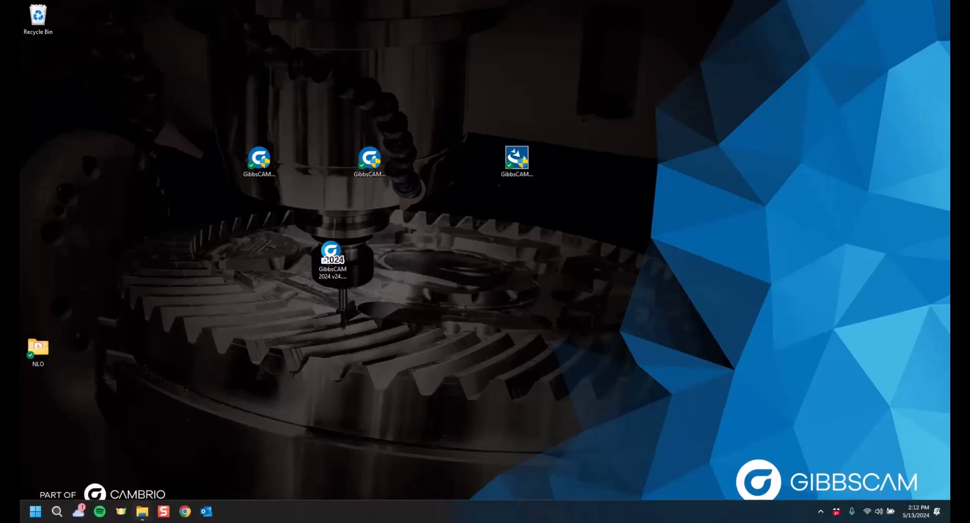
- Browse to C:\Program Files\GibbsCAM\GibbsCAM NLO Server 2024 and bring up RegistrationTool.exe's context menu
left_click(141, 512)
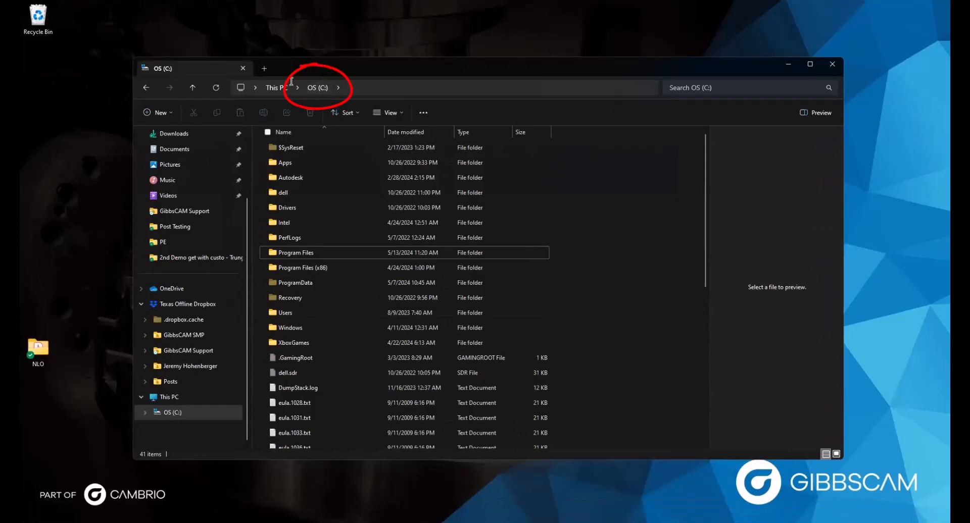
double_click(307, 254)
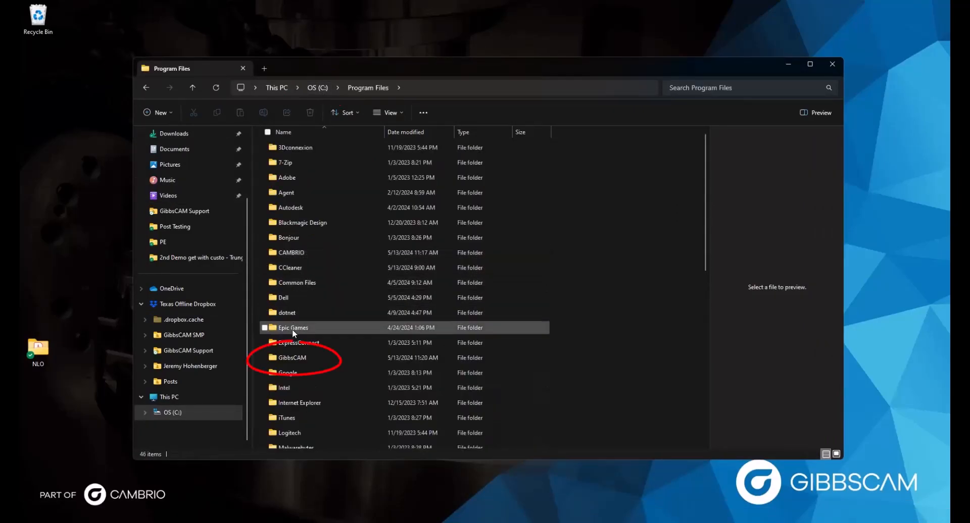
left_click(289, 358)
right_click(286, 355)
key("Escape")
double_click(281, 355)
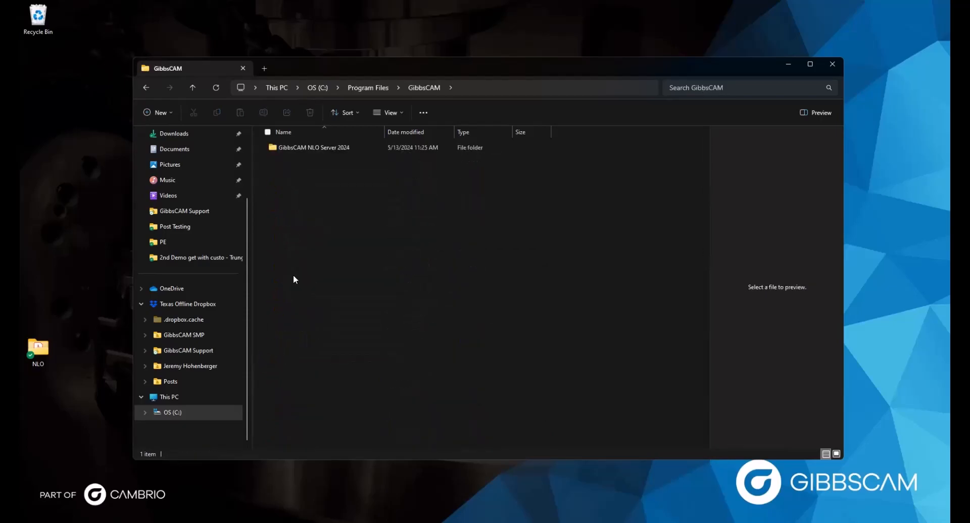
double_click(305, 147)
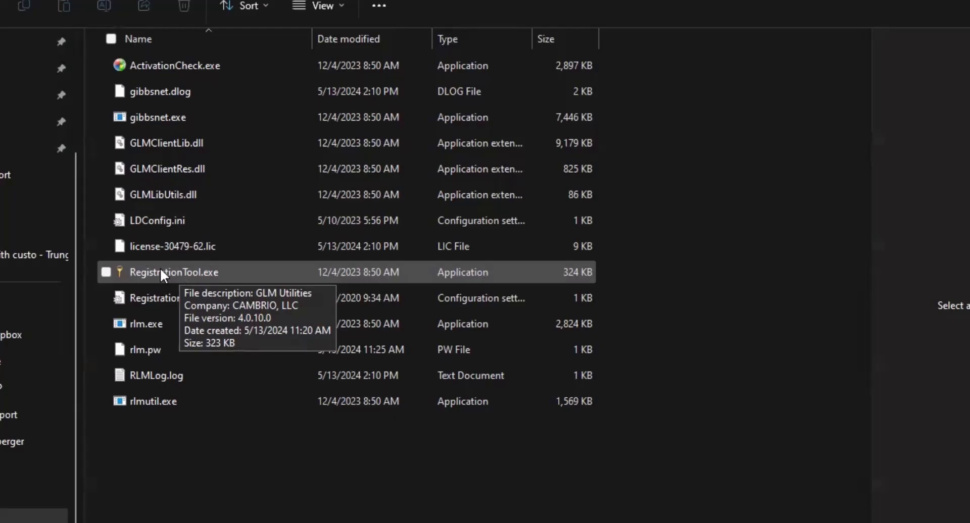
right_click(160, 271)
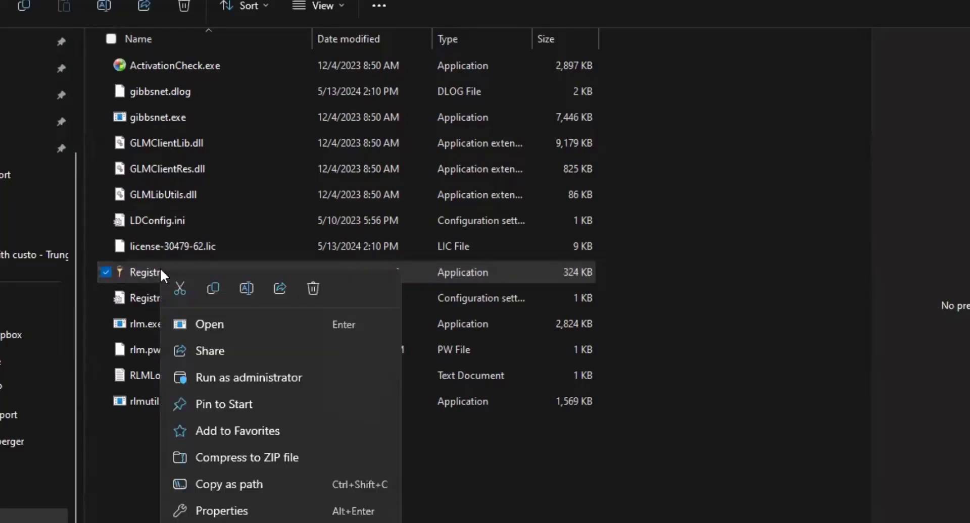
- Run RegistrationTool.exe as administrator and start online product code registration
left_click(211, 377)
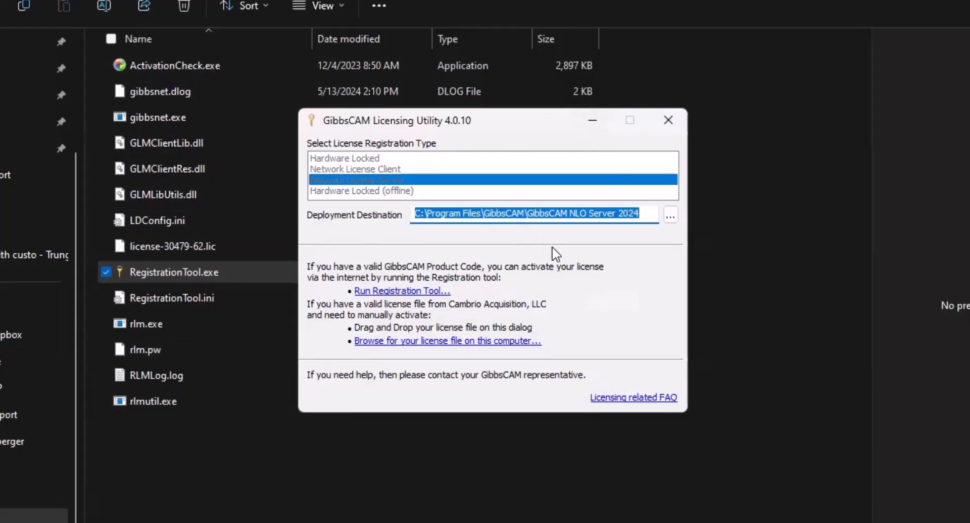
left_click(380, 293)
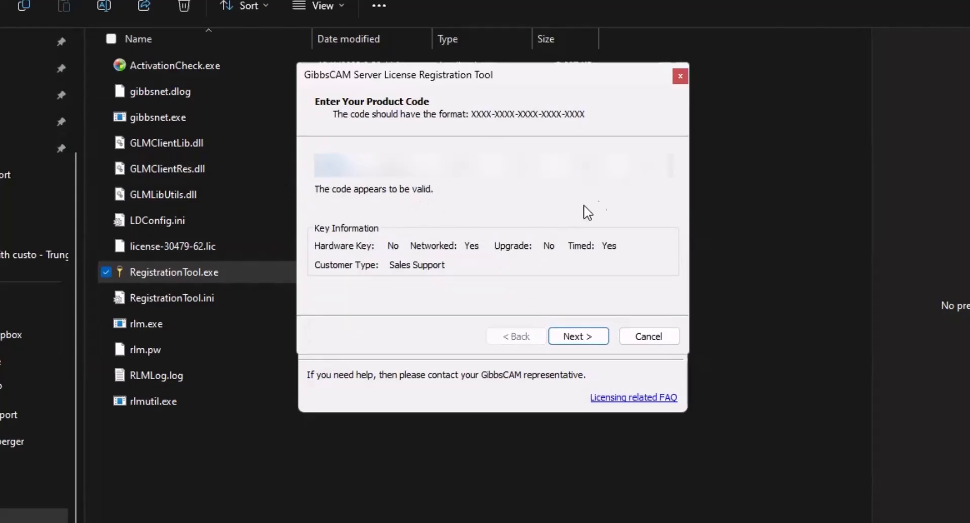
- Accept the validated product code, submit the contact details, and confirm license-30479-62.lic deployment
left_click(566, 340)
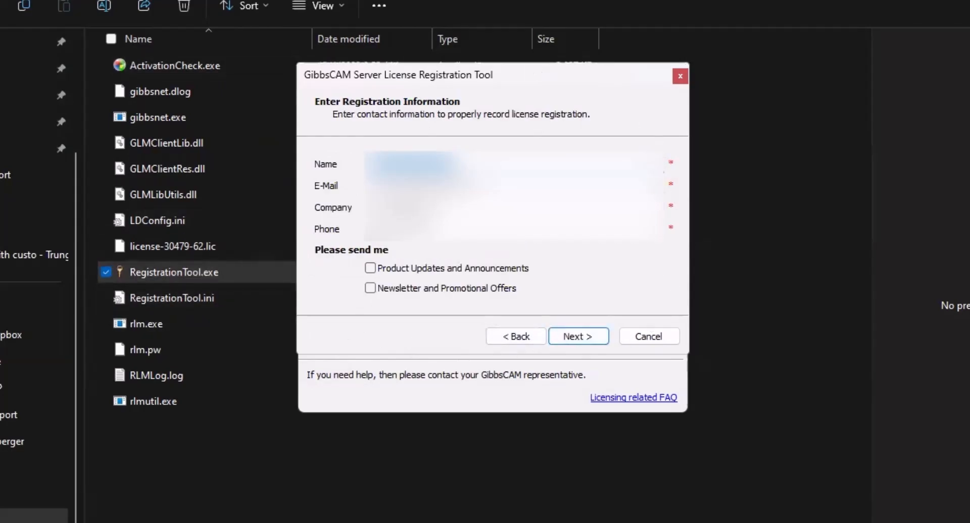
left_click(576, 337)
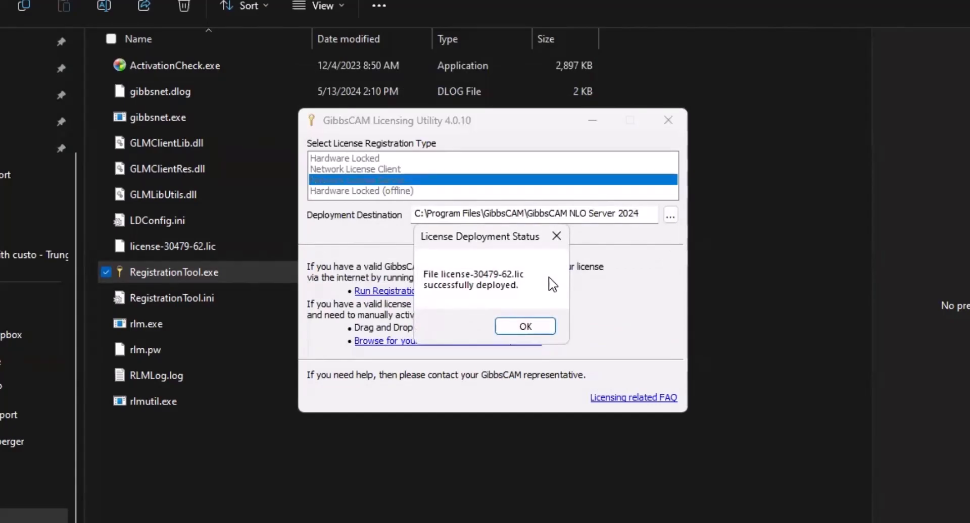
left_click(513, 329)
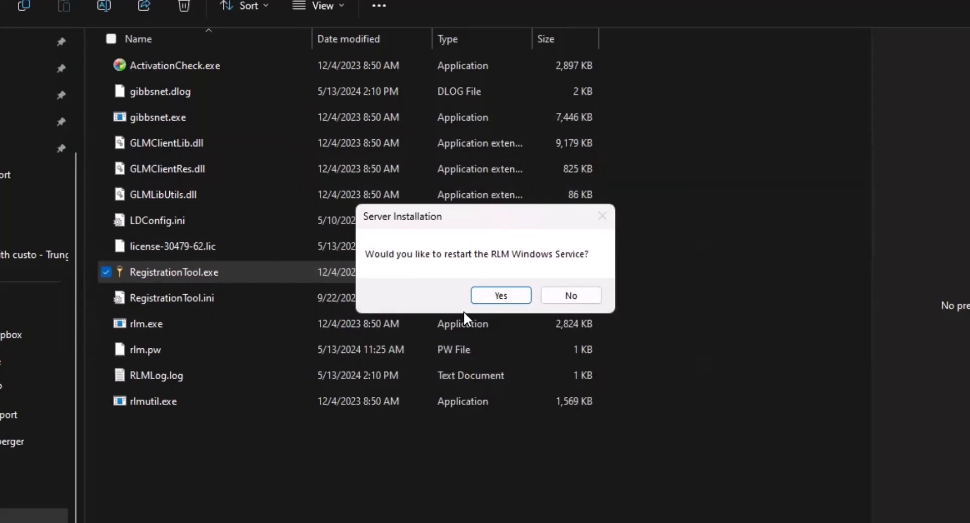
- Restart the RLM Windows service, close the NLO server folder, and select the GibbsCAM 2024 shortcut
left_click(508, 296)
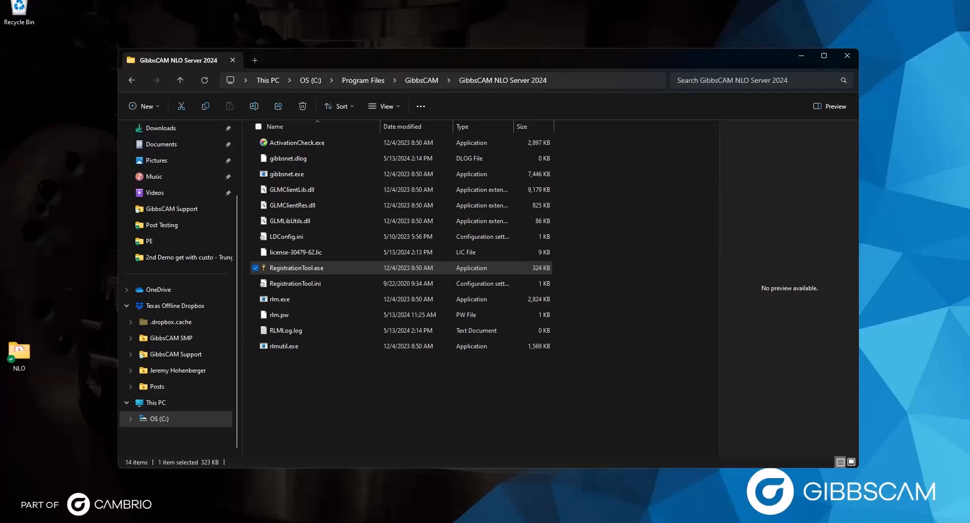
left_click(846, 54)
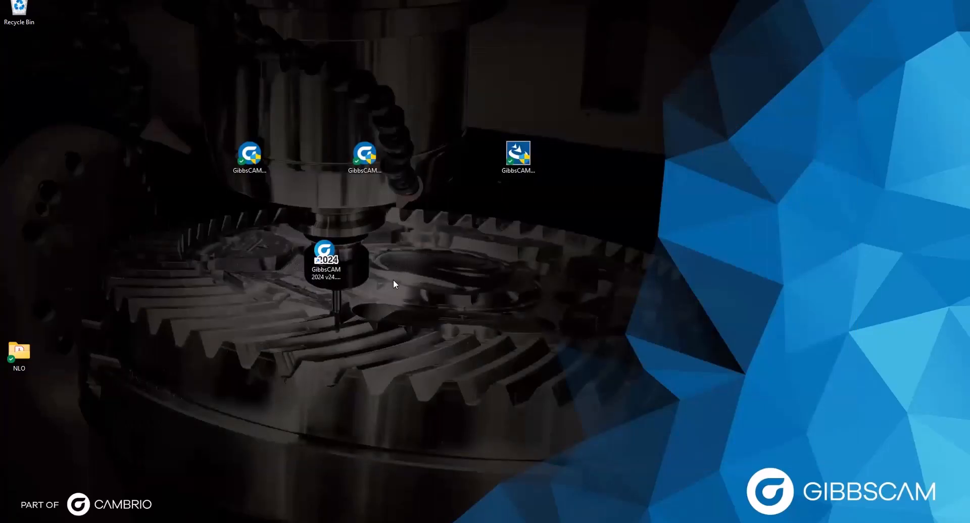
left_click(321, 252)
- Launch GibbsCAM 2024, run the registration tool from the license prompt, then dismiss the prompt
double_click(321, 253)
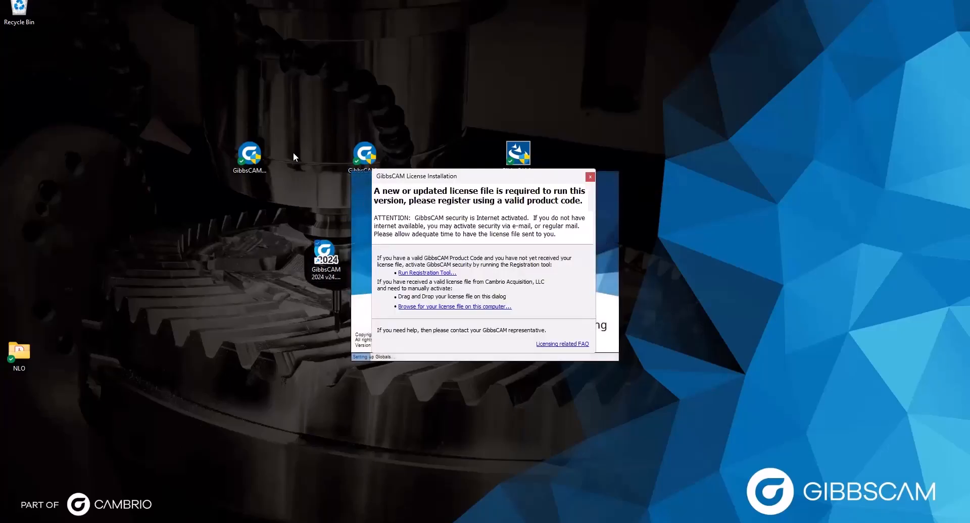
left_click(404, 273)
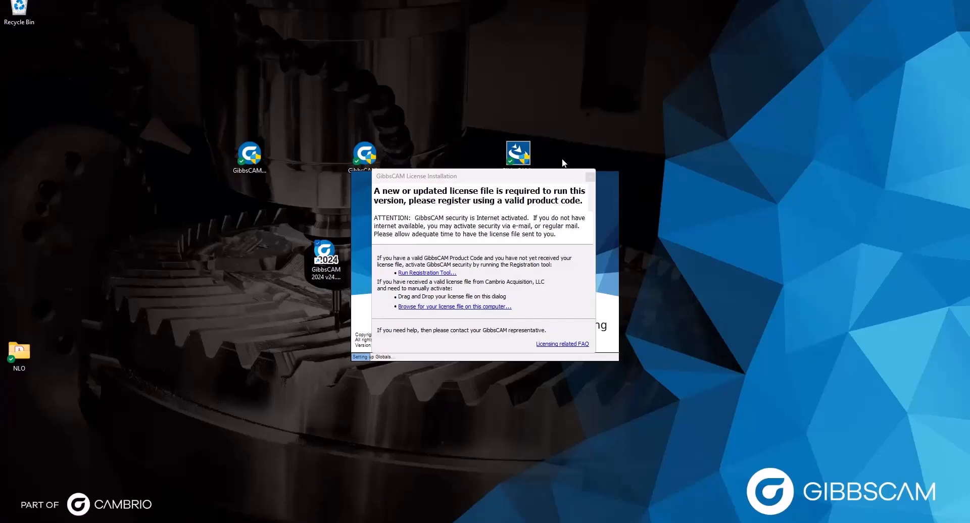
left_click(597, 147)
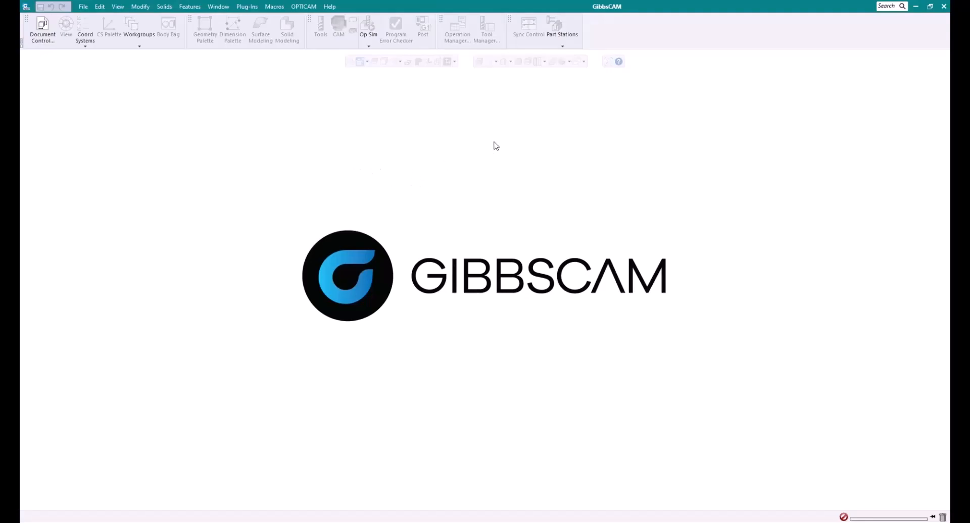
left_click(84, 7)
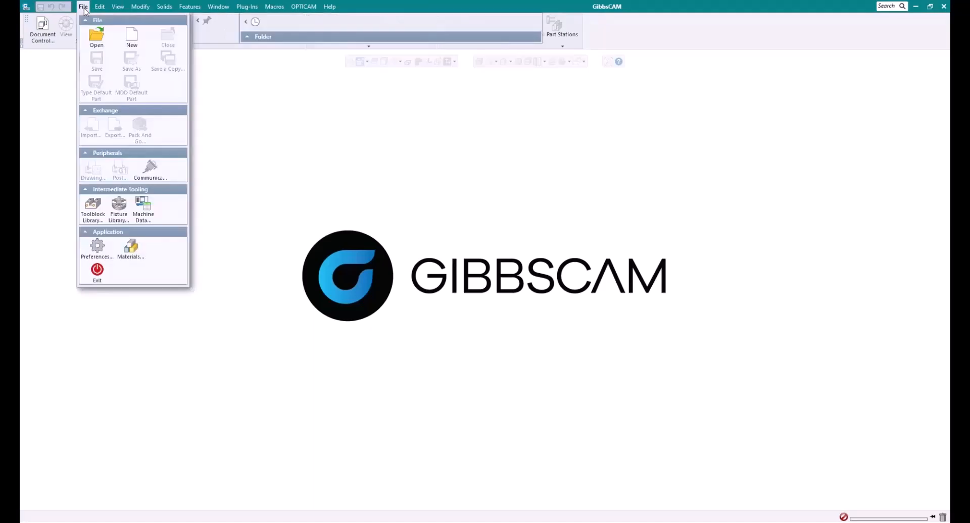
left_click(97, 247)
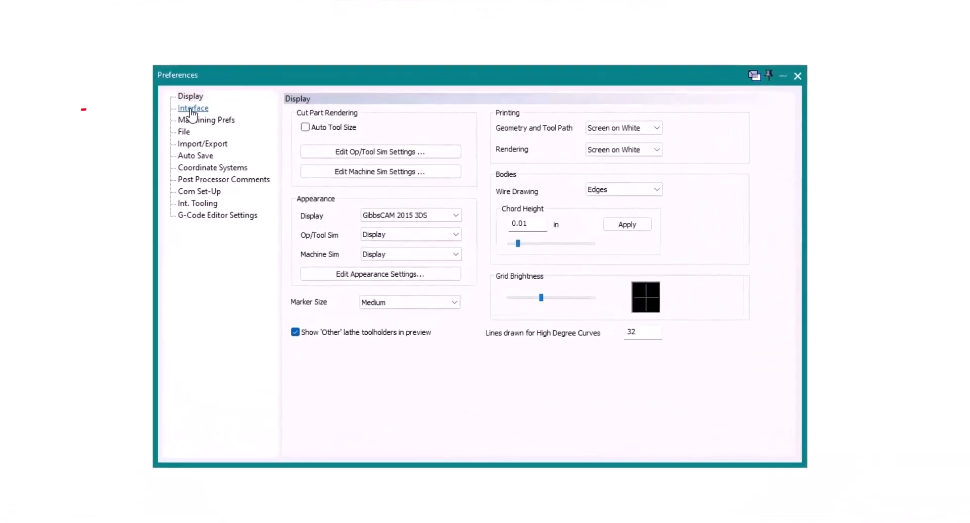
left_click(191, 109)
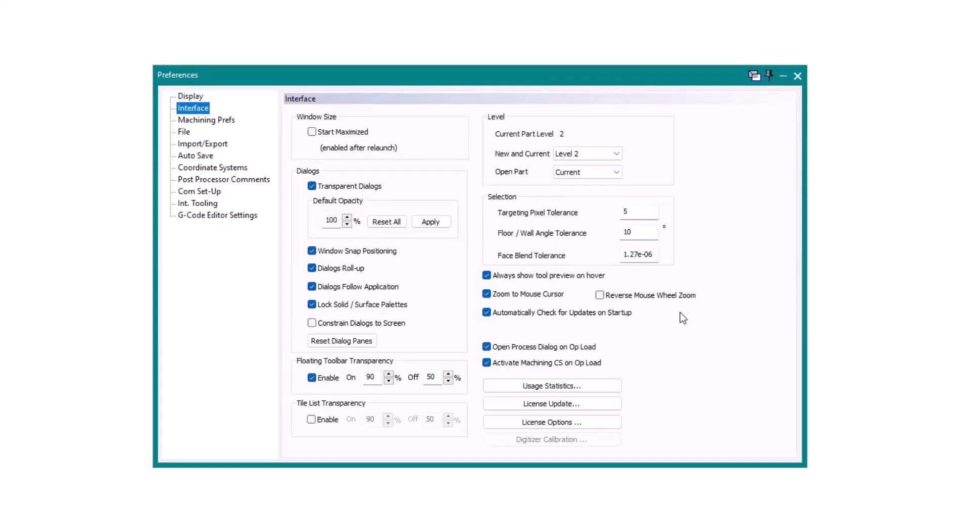
left_click(797, 75)
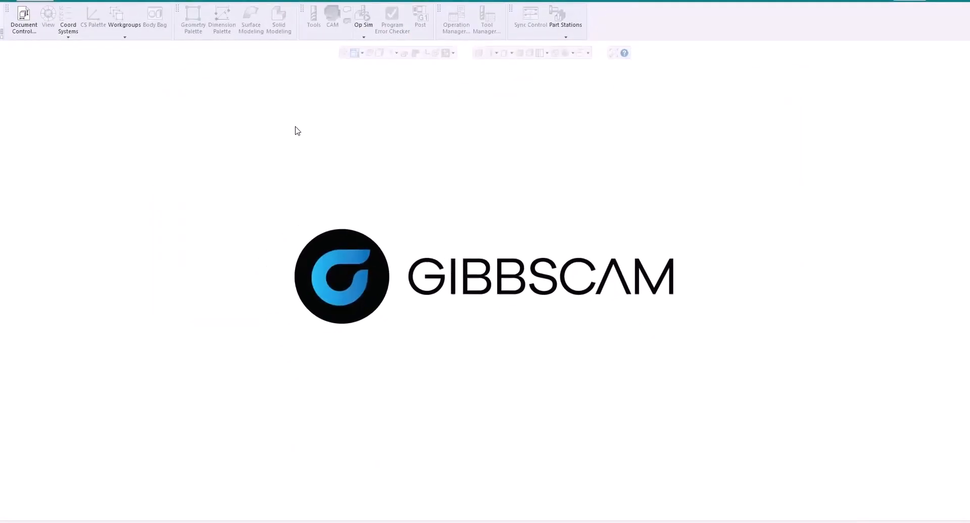
- Check for updates via Help and open the download page for GibbsCAM v24.0.60.0
left_click(329, 0)
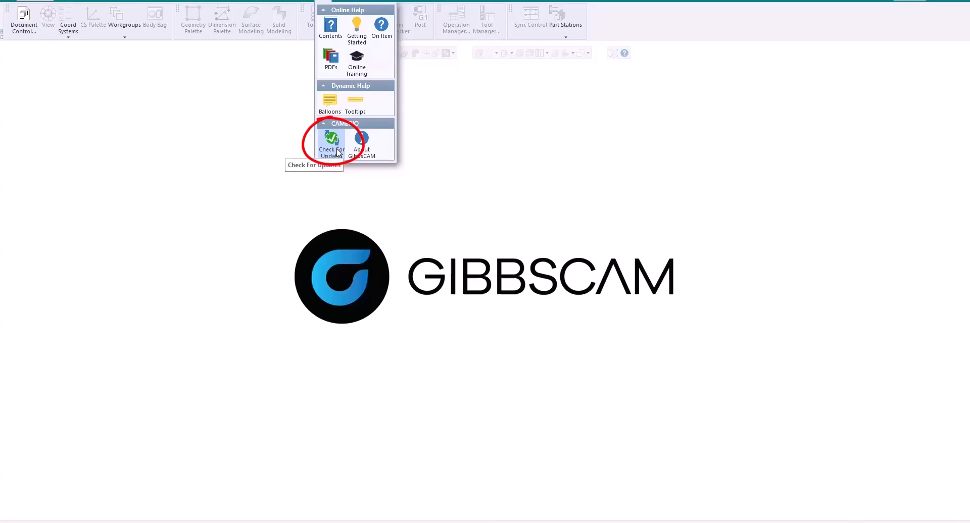
left_click(331, 144)
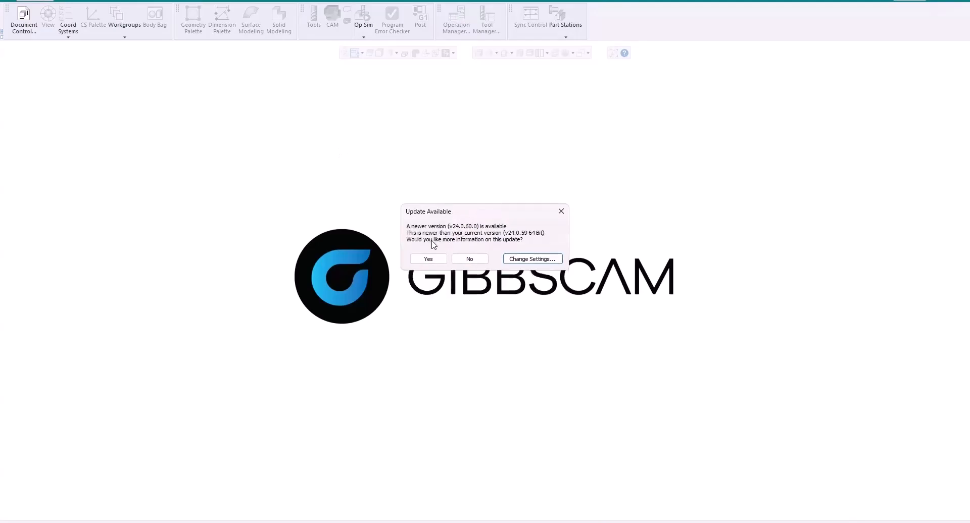
left_click(428, 281)
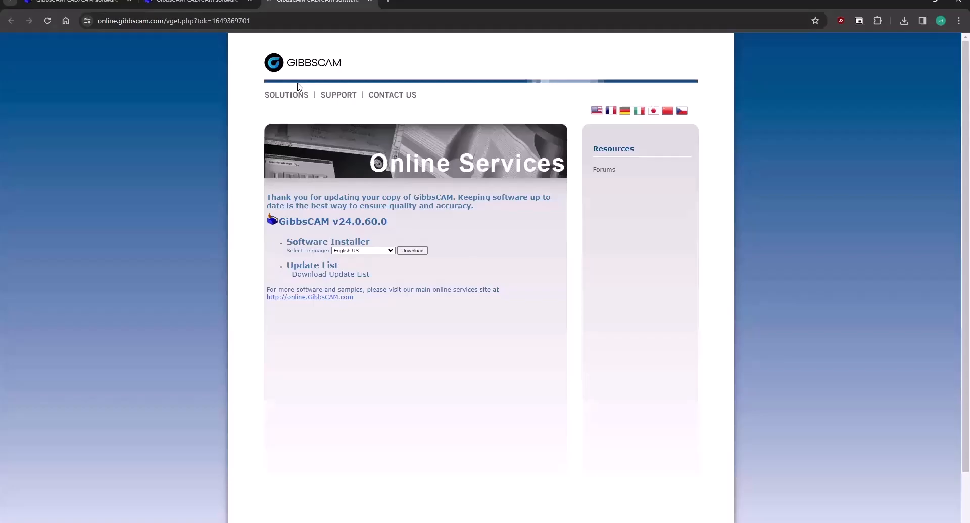
left_click_drag(332, 221, 404, 226)
left_click(407, 226)
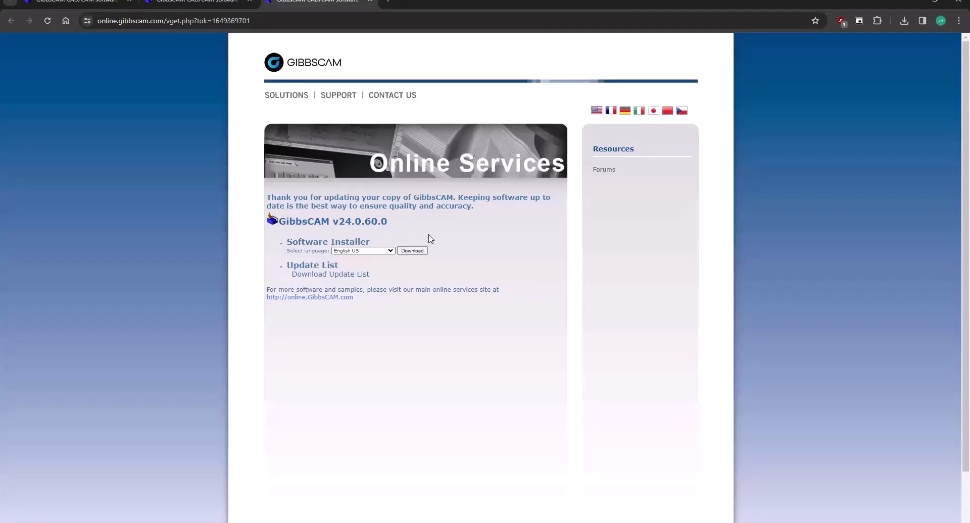